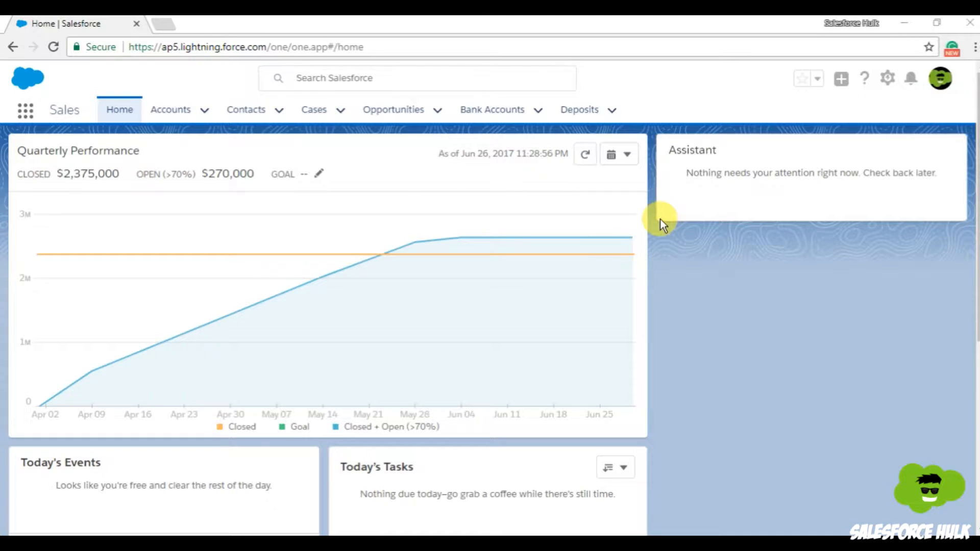
# Open Setup and search the setup pages for "Global"
pyautogui.click(887, 79)
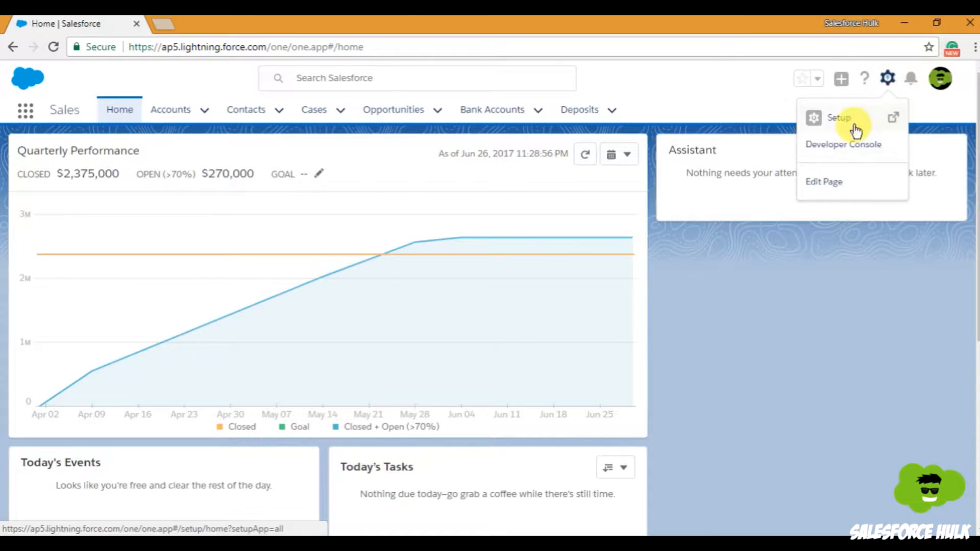
pyautogui.click(853, 124)
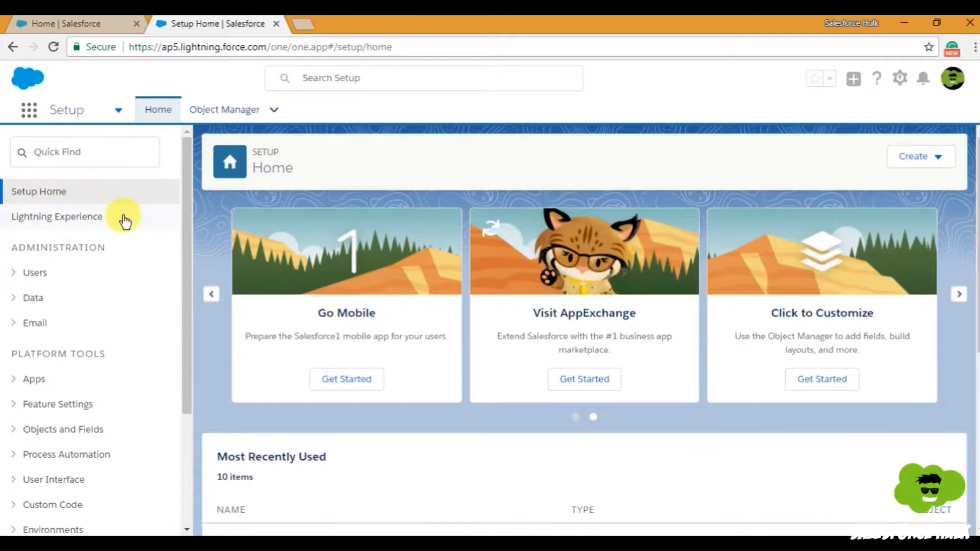
pyautogui.click(103, 148)
pyautogui.write('G')
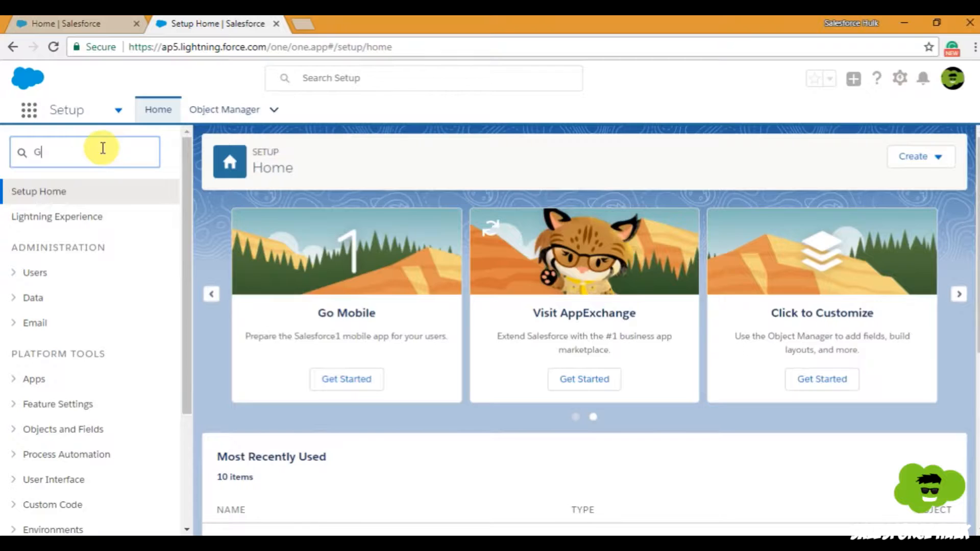
pyautogui.write('lobal')
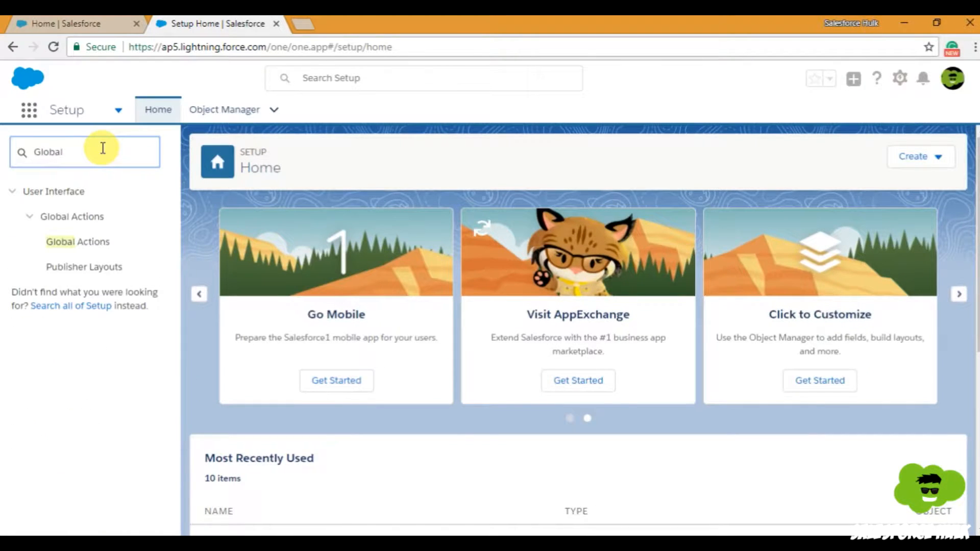
# Replace the setup search term with "Pick" and open the Picklist Value Sets page
pyautogui.hotkey('ctrl', 'a')
pyautogui.press('BackSpace')
pyautogui.write('Pick')
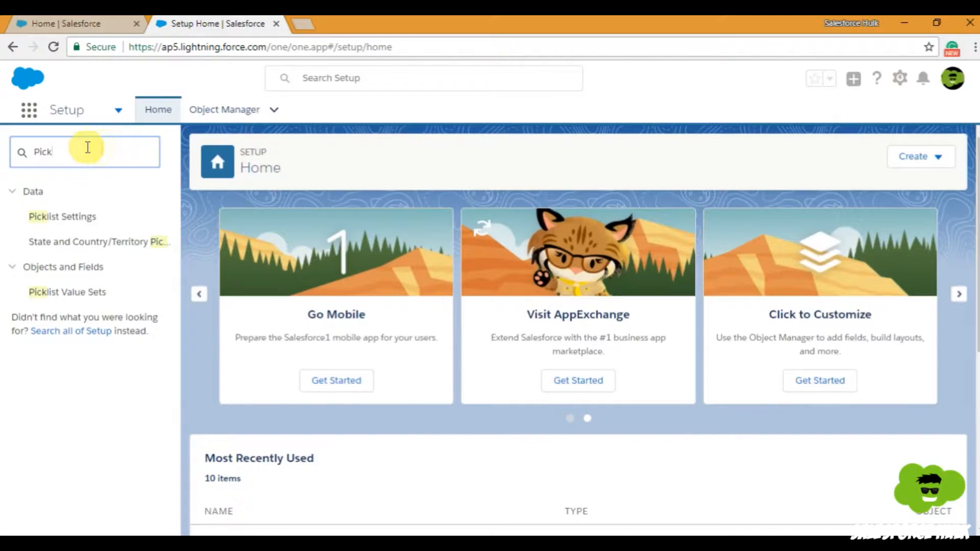
pyautogui.click(93, 305)
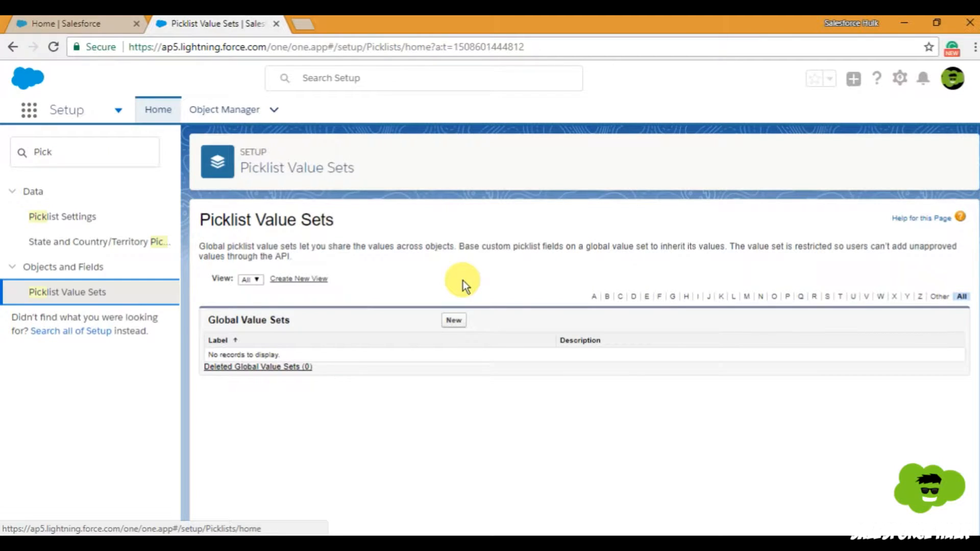
# Start a new global value set with Industry as its label and name, leaving the description empty
pyautogui.click(453, 320)
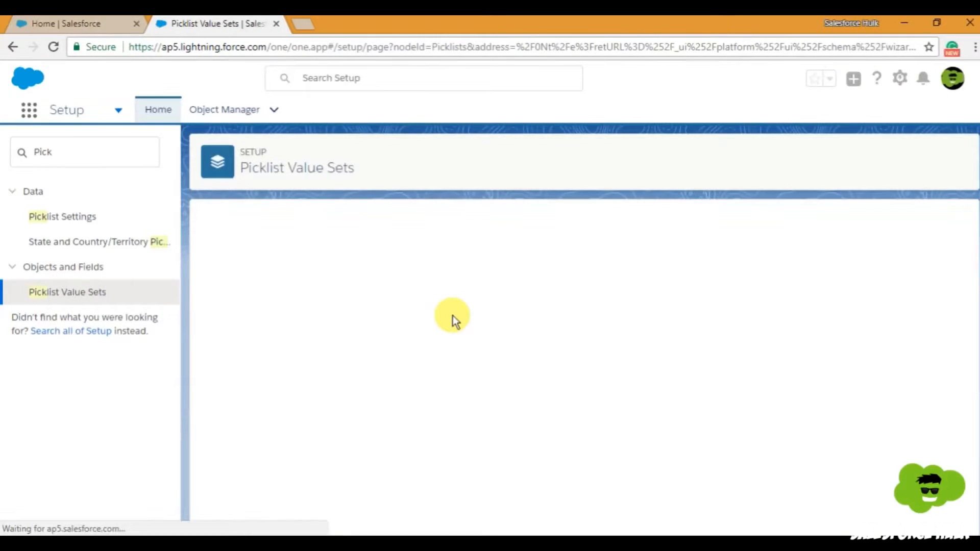
pyautogui.click(408, 300)
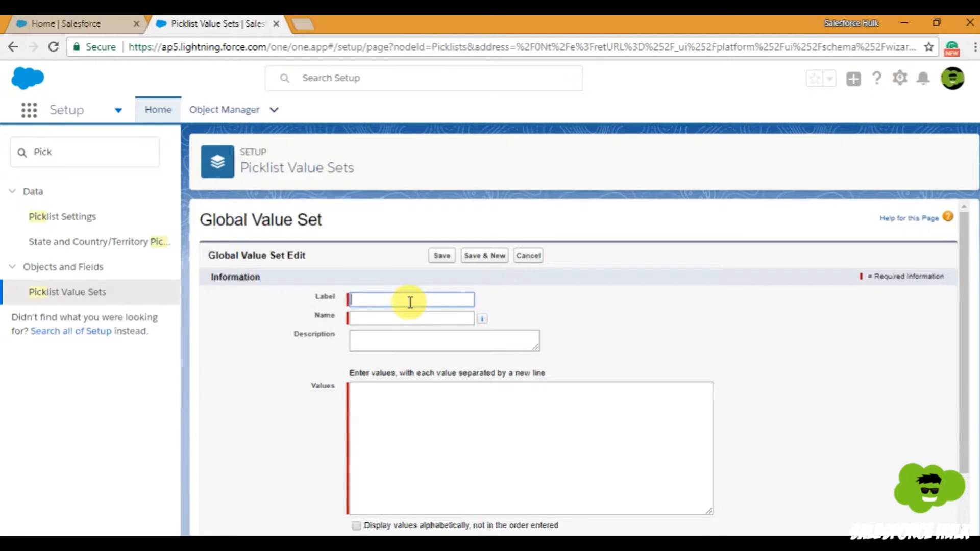
pyautogui.write('Industry')
pyautogui.press('Tab')
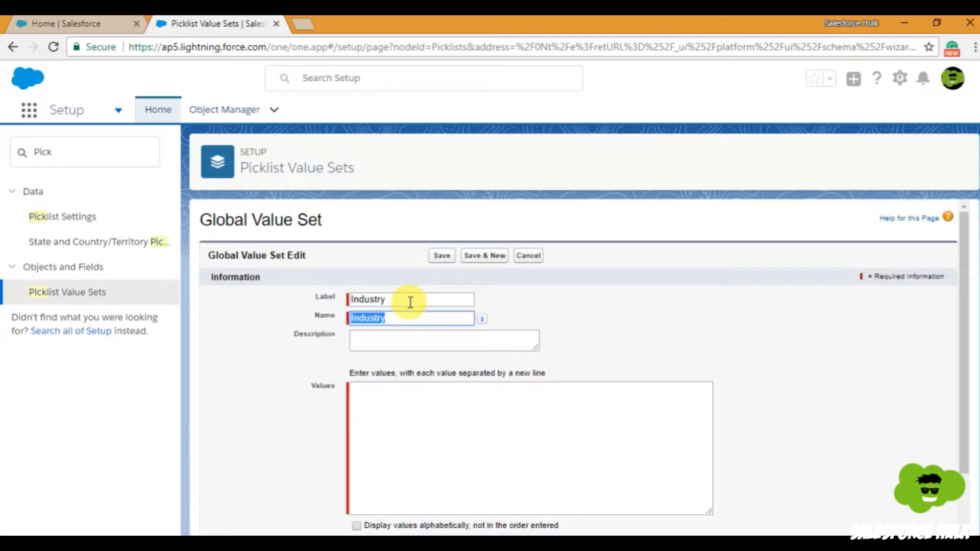
pyautogui.press('Tab')
pyautogui.press('Tab')
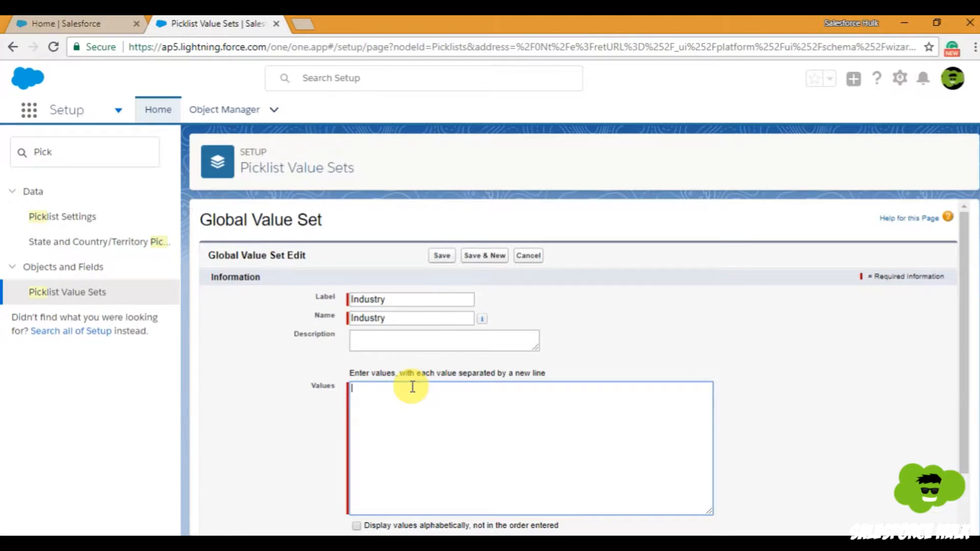
# Enter Media, Hospitality and Finance as the first values of the set, one per line
pyautogui.write('Media')
pyautogui.press('Return')
pyautogui.write('Hospitality')
pyautogui.press('Return')
pyautogui.write('Finance')
pyautogui.press('Return')
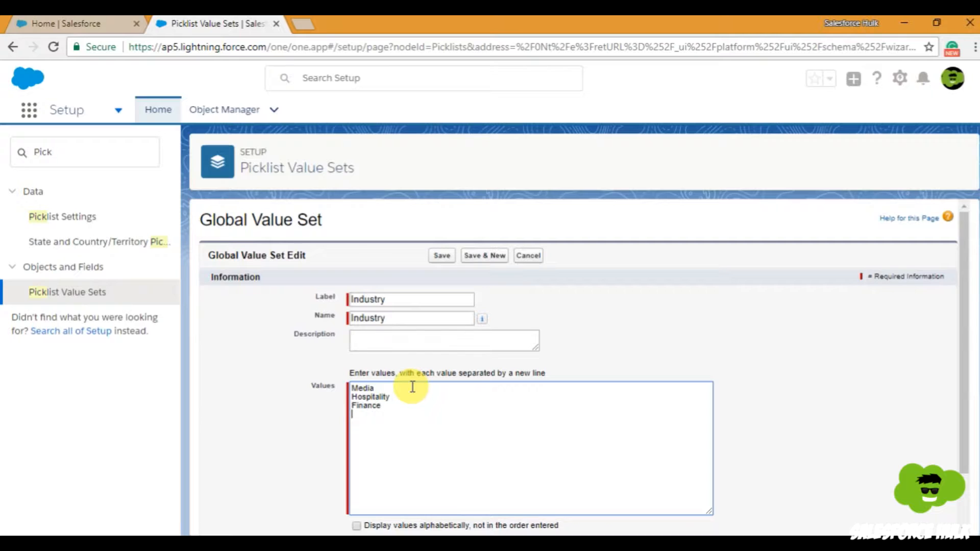
# Add Consultancy, Agriculture and Real Estate to the value list on separate lines
pyautogui.write('Consultancy')
pyautogui.write('Af')
pyautogui.write('ricu')
pyautogui.press('BackSpace')
pyautogui.press('BackSpace')
pyautogui.press('BackSpace')
pyautogui.press('BackSpace')
pyautogui.write('griculture')
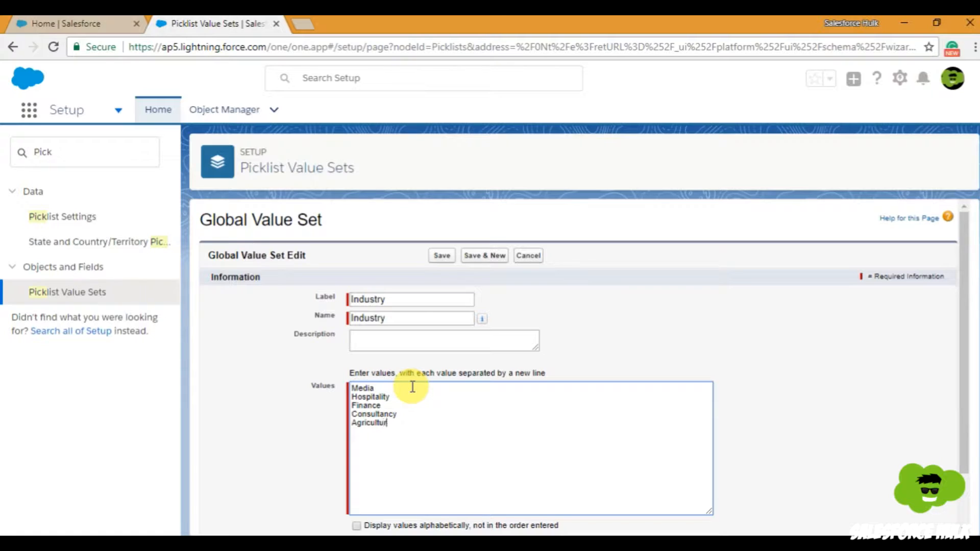
pyautogui.press('Return')
pyautogui.write('Reaal')
pyautogui.press('BackSpace')
pyautogui.write('l Estate')
pyautogui.press('Return')
# Set the values to display alphabetically instead of in the order entered, and save the global value set
pyautogui.scroll(-1, 439, 383)
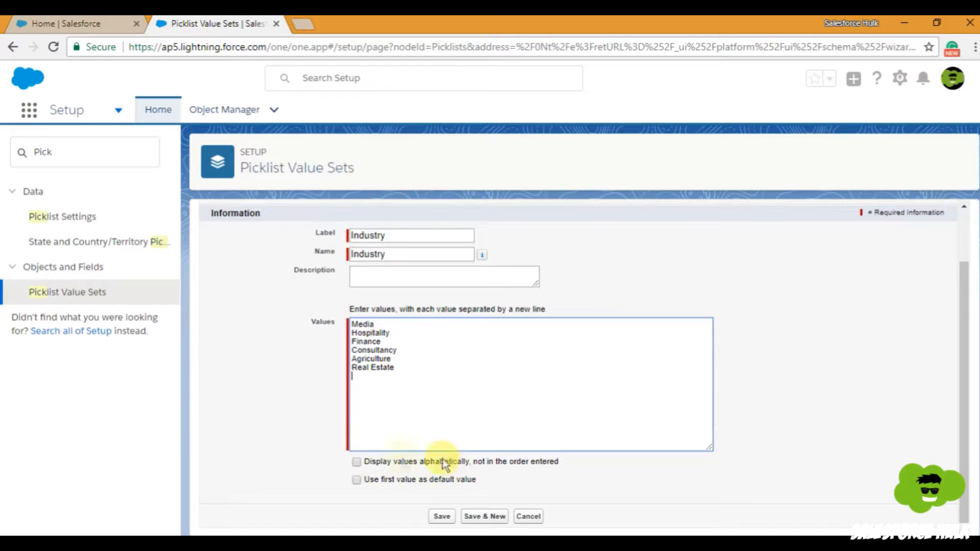
pyautogui.click(357, 462)
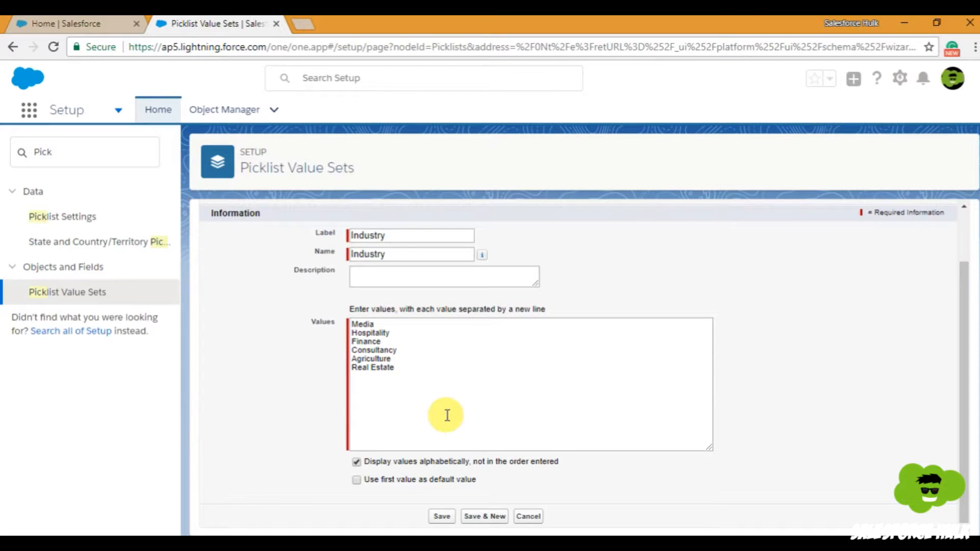
pyautogui.click(442, 517)
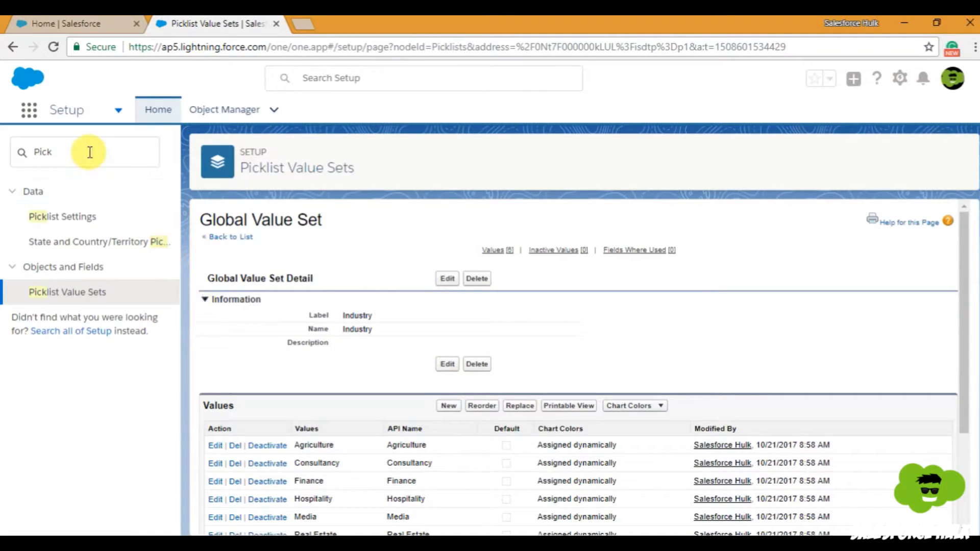
pyautogui.moveTo(88, 151); pyautogui.dragTo(19, 151)
pyautogui.press('BackSpace')
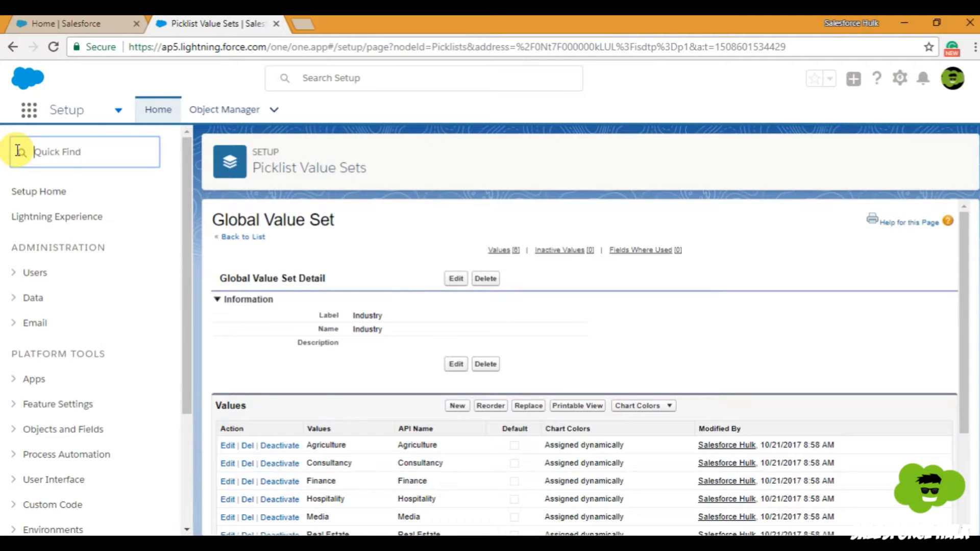
pyautogui.write('ob')
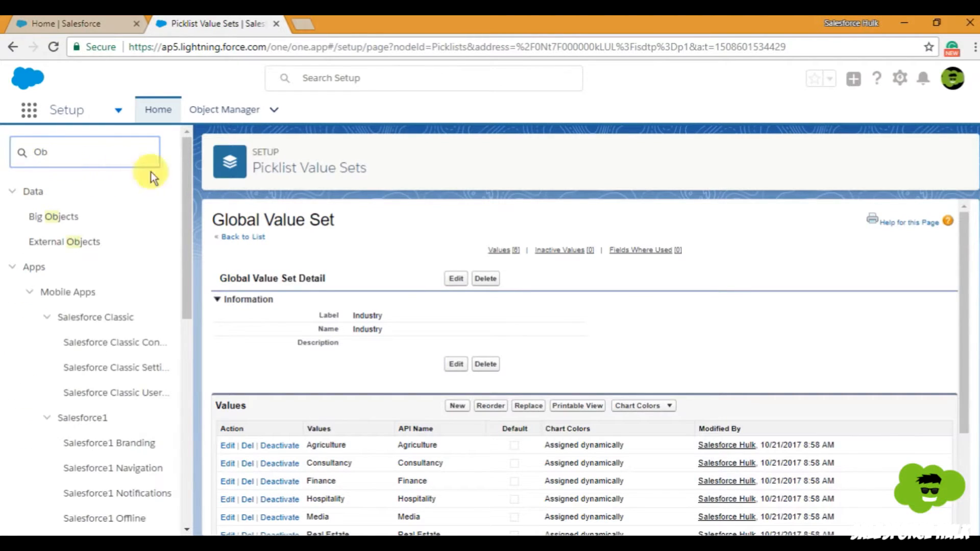
# Open the Contact object's Fields & Relationships from the Object Manager
pyautogui.click(219, 113)
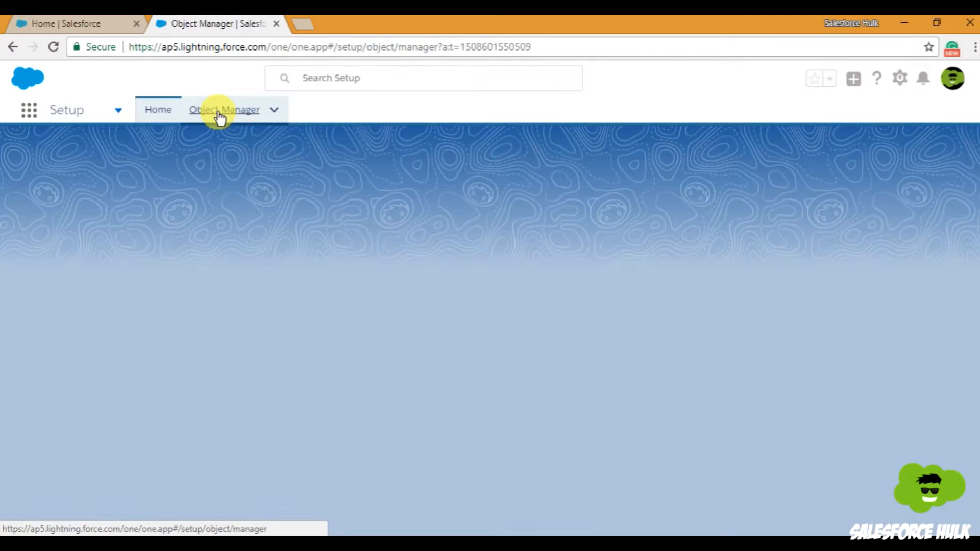
pyautogui.scroll(-1, 83, 342)
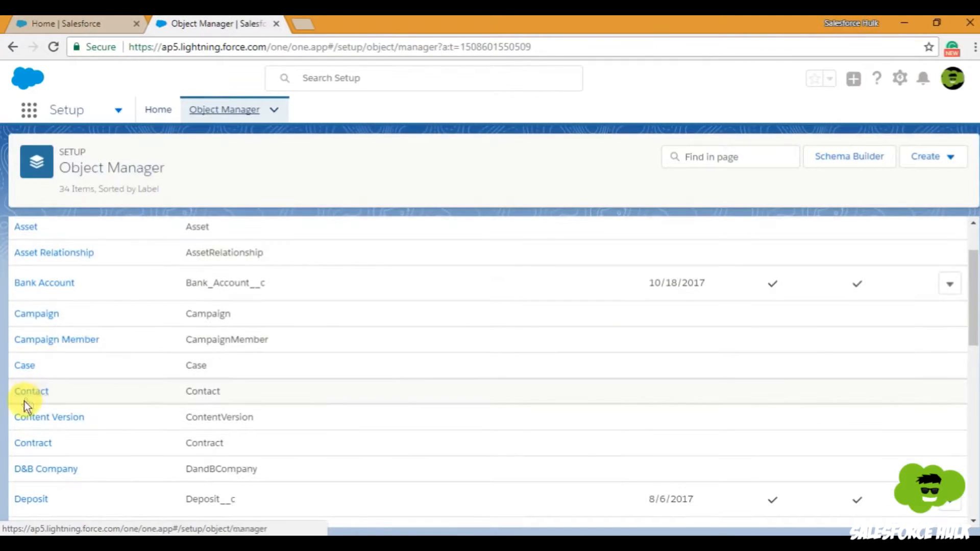
pyautogui.click(30, 395)
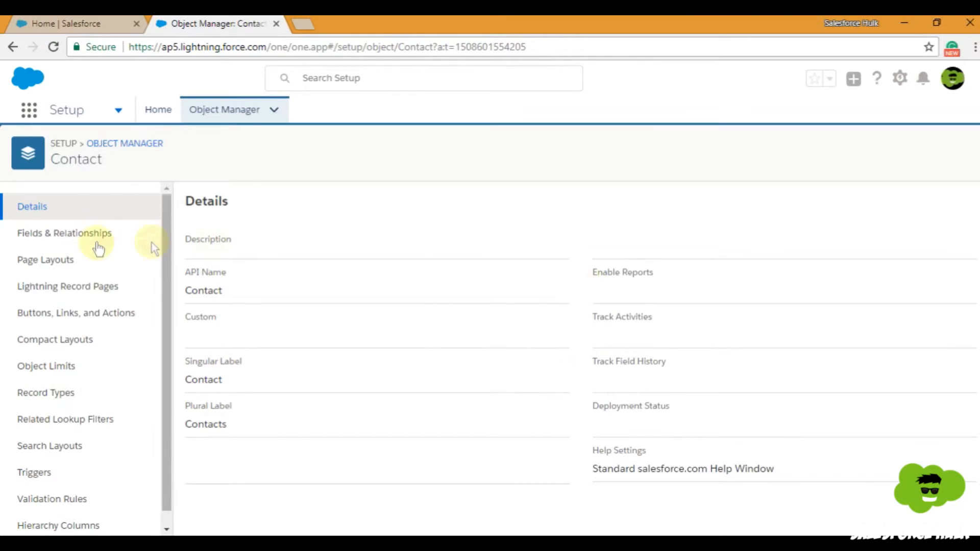
pyautogui.click(70, 238)
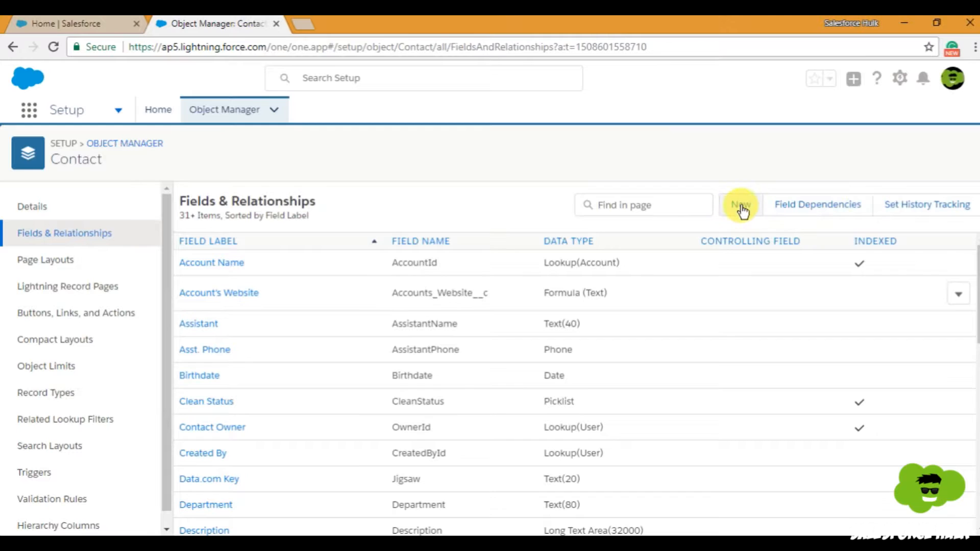
# Start a new custom field on Contact with the Picklist data type and proceed to its details
pyautogui.click(743, 204)
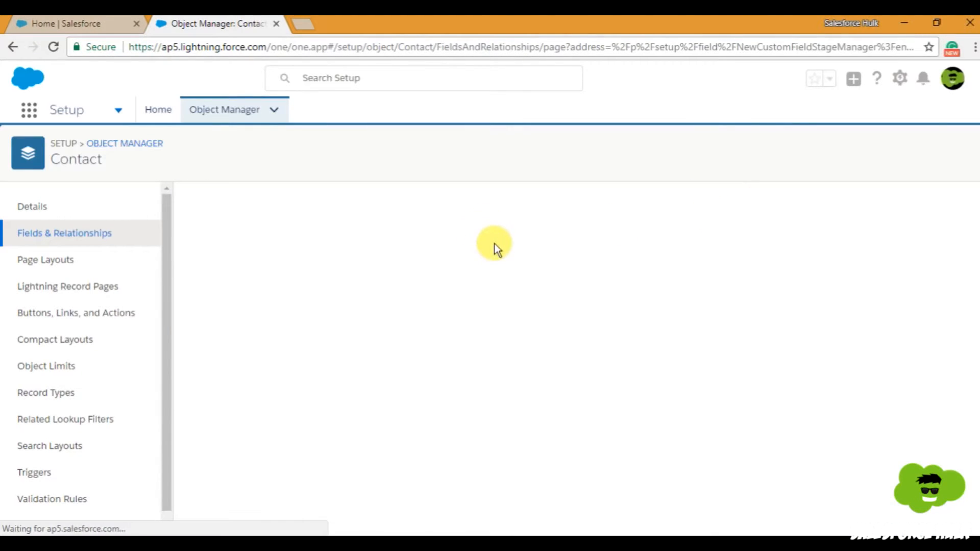
pyautogui.scroll(-3, 494, 244)
pyautogui.scroll(-4, 495, 244)
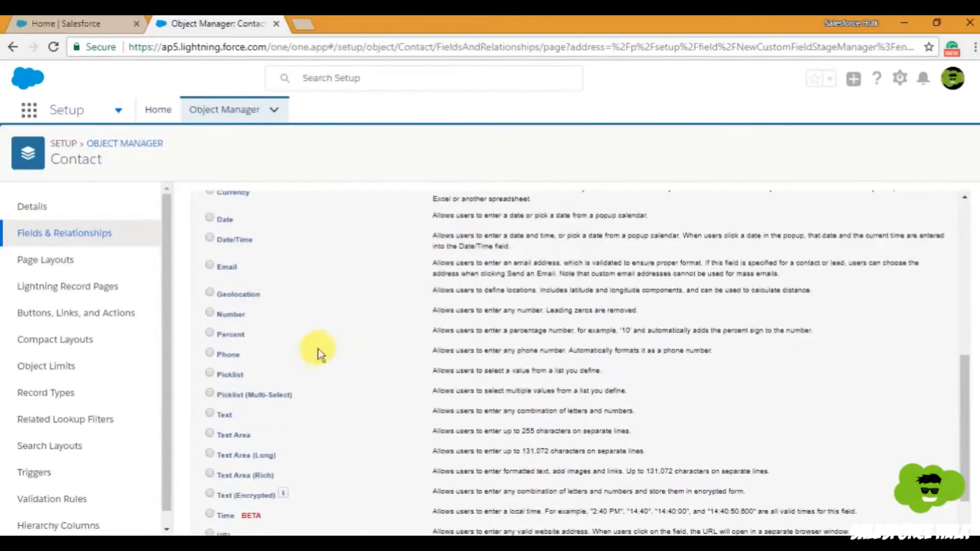
pyautogui.click(210, 373)
pyautogui.scroll(2, 883, 343)
pyautogui.scroll(-2, 826, 363)
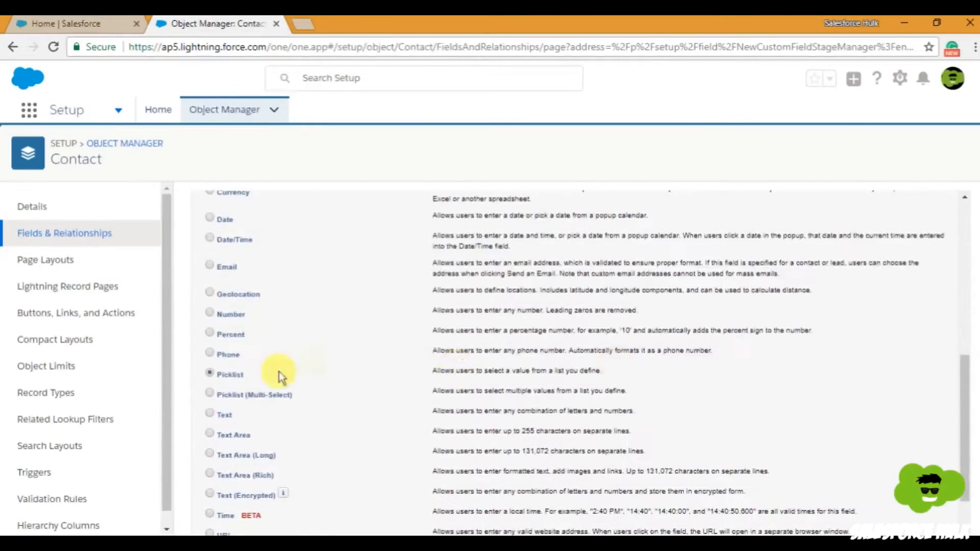
pyautogui.scroll(6, 651, 312)
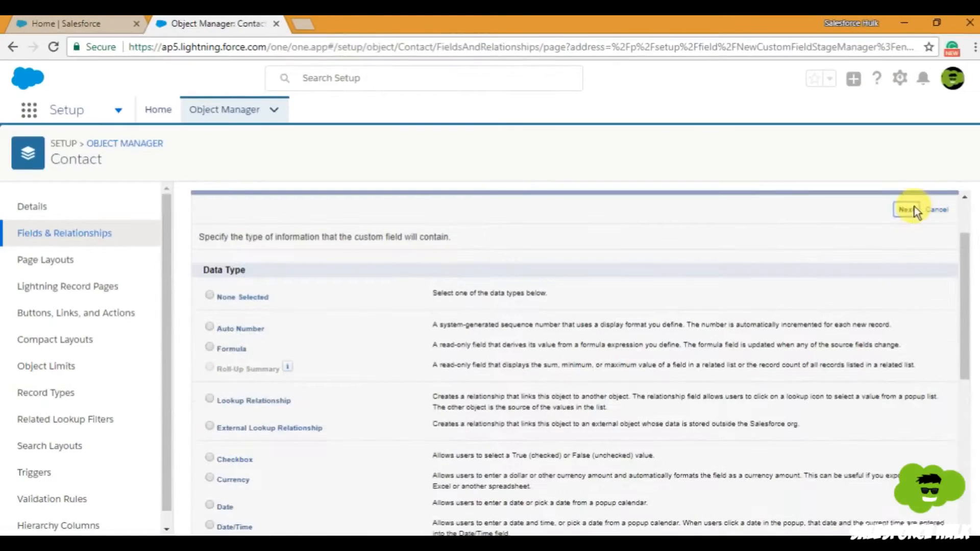
pyautogui.click(914, 207)
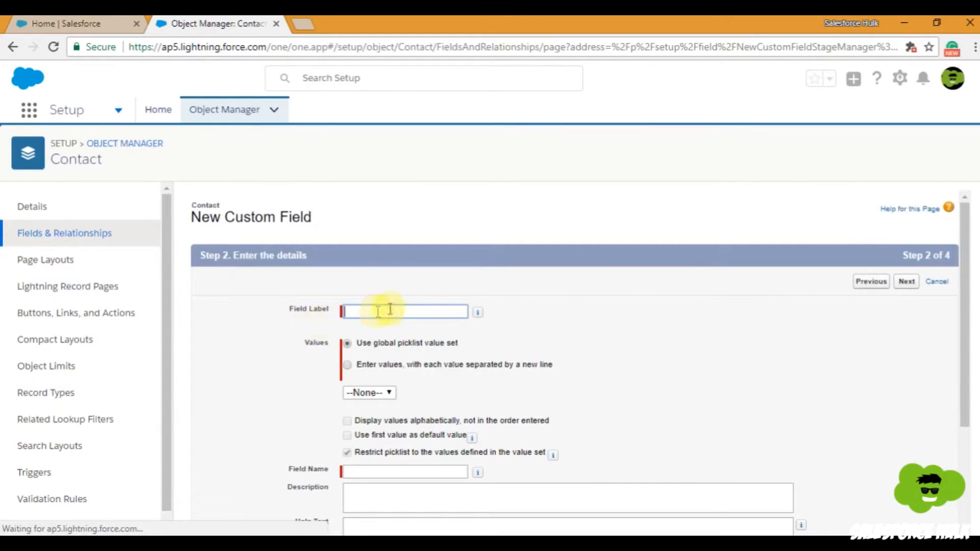
# Enter Industry as the label of the new picklist field
pyautogui.click(392, 310)
pyautogui.write('Insu')
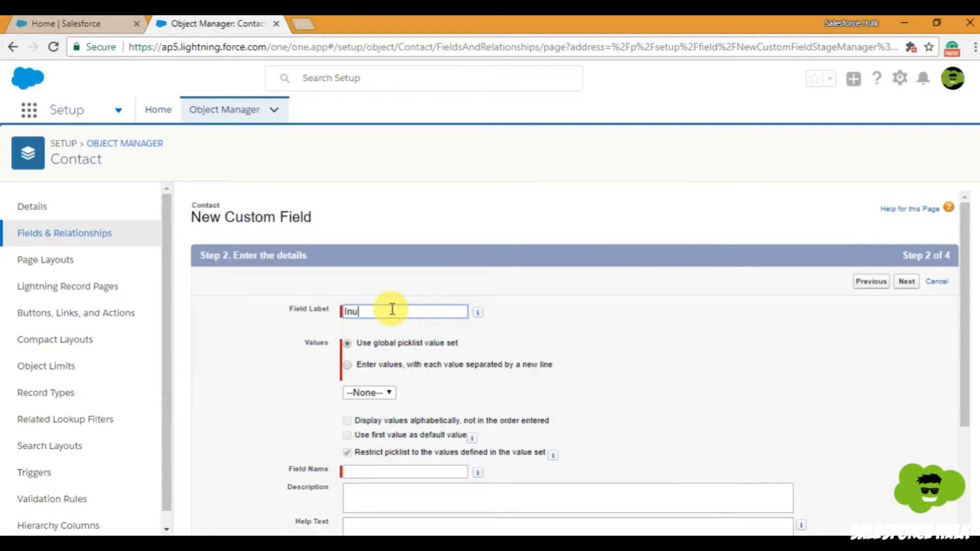
pyautogui.press('BackSpace')
pyautogui.press('BackSpace')
pyautogui.press('BackSpace')
pyautogui.write('ndustry')
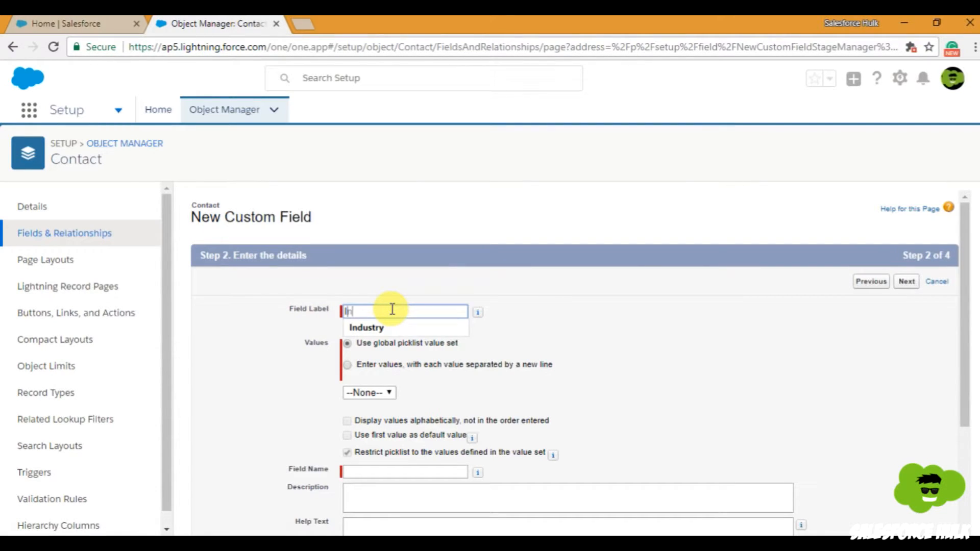
pyautogui.press('Down')
pyautogui.press('Return')
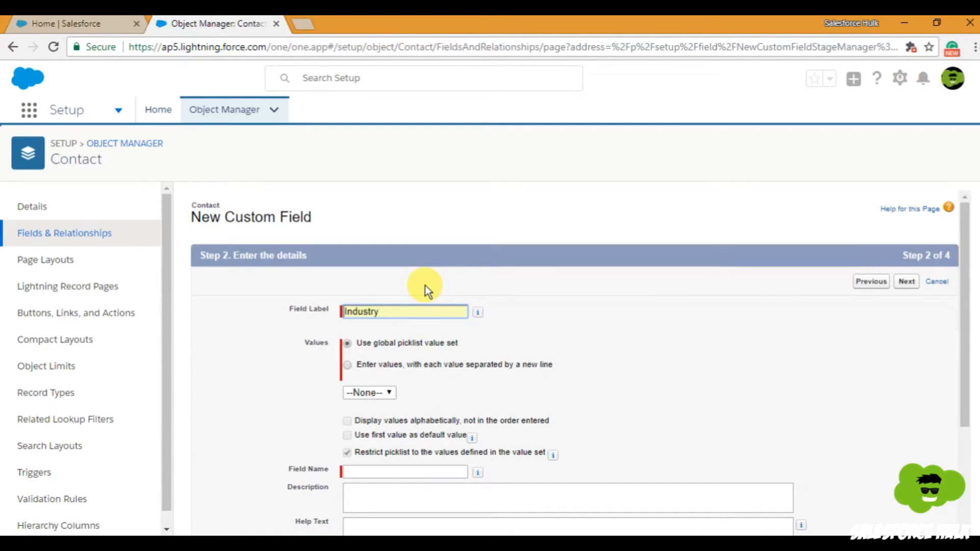
# Extend the field label to "Contact's Industry"
pyautogui.click(415, 305)
pyautogui.press('Home')
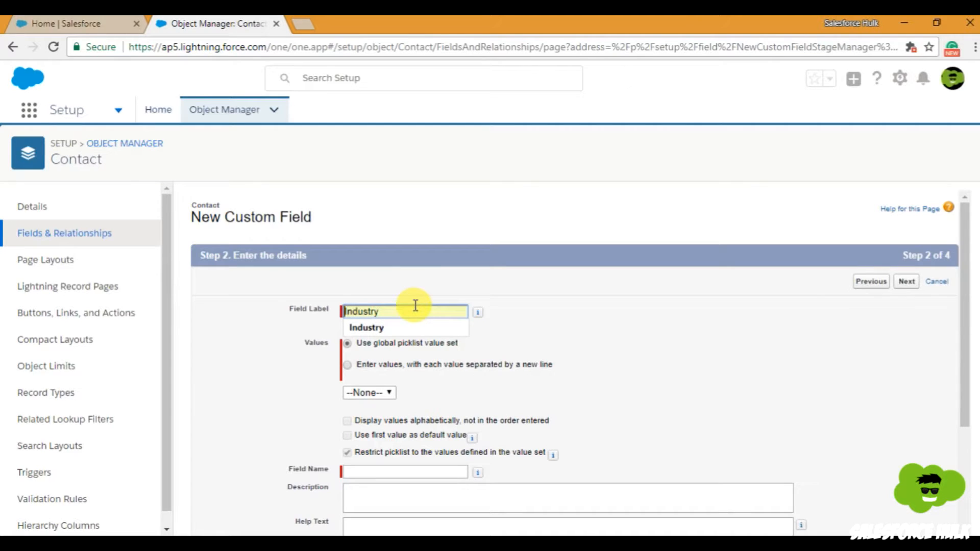
pyautogui.write('Contact')
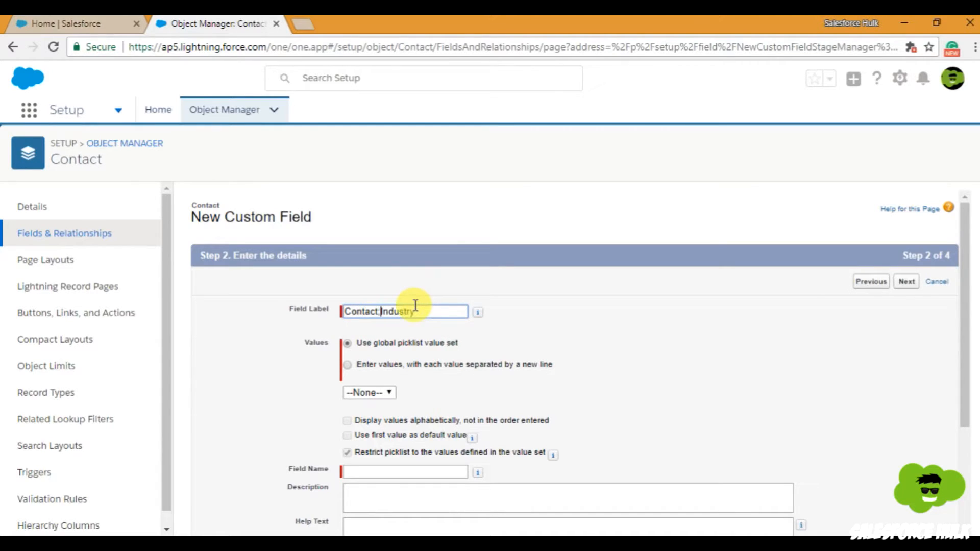
pyautogui.write("'s")
pyautogui.scroll(-1, 513, 318)
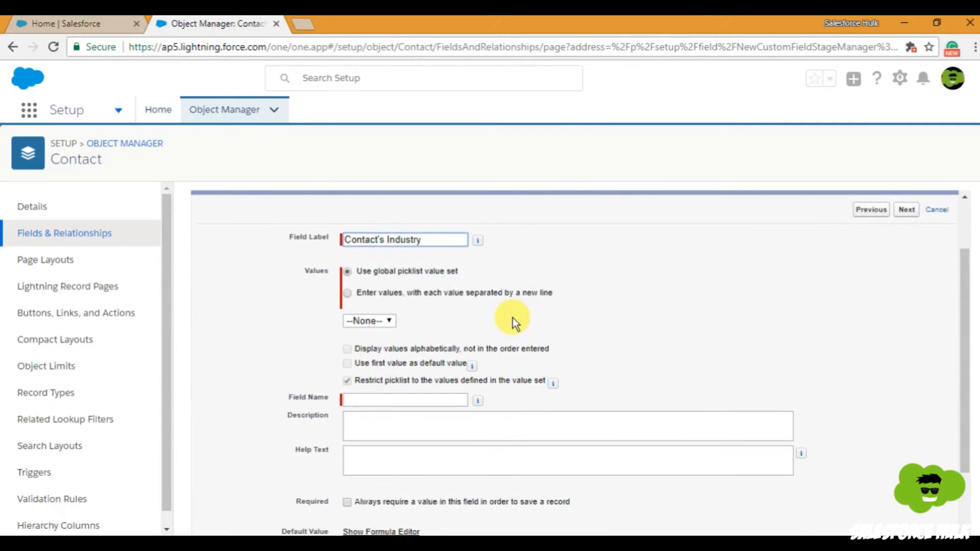
pyautogui.click(479, 241)
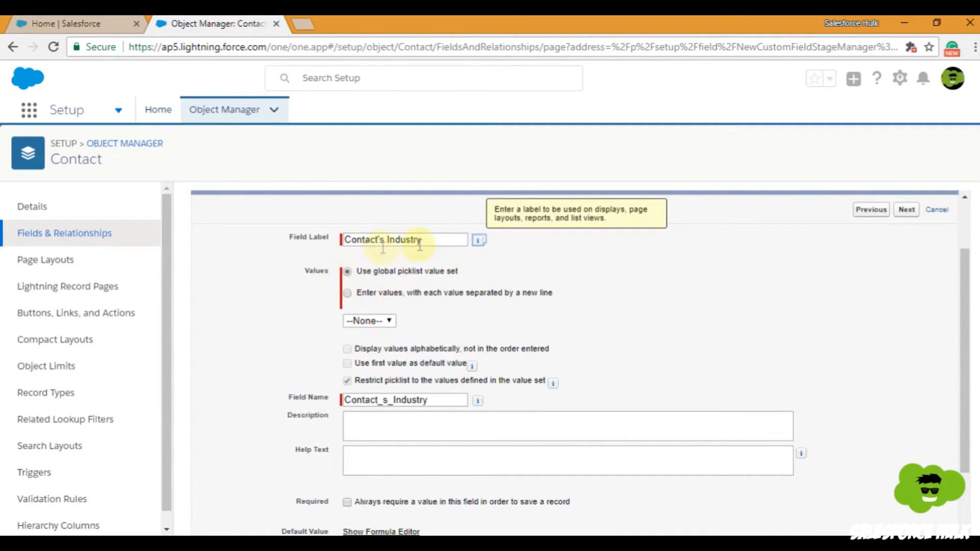
# Select Industry as the global picklist value set that supplies the field's values
pyautogui.click(380, 321)
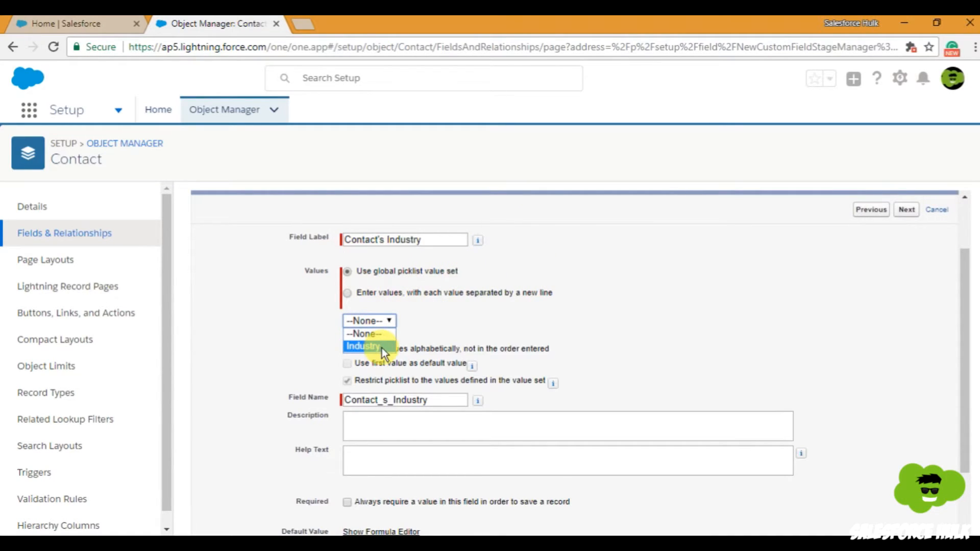
pyautogui.click(382, 347)
pyautogui.scroll(-1, 385, 347)
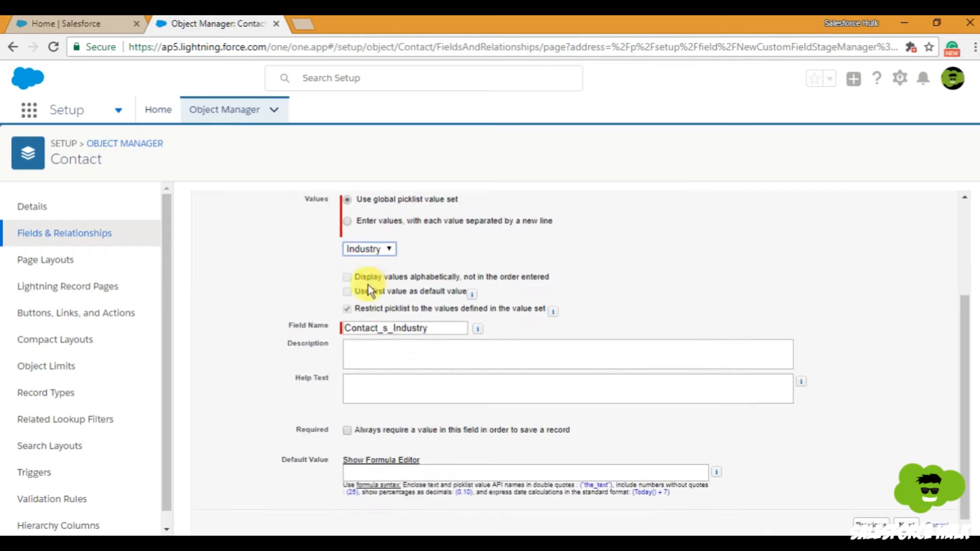
# Finish the Contact's Industry field with the offered field-level security and page layout settings, and save it
pyautogui.scroll(-1, 468, 360)
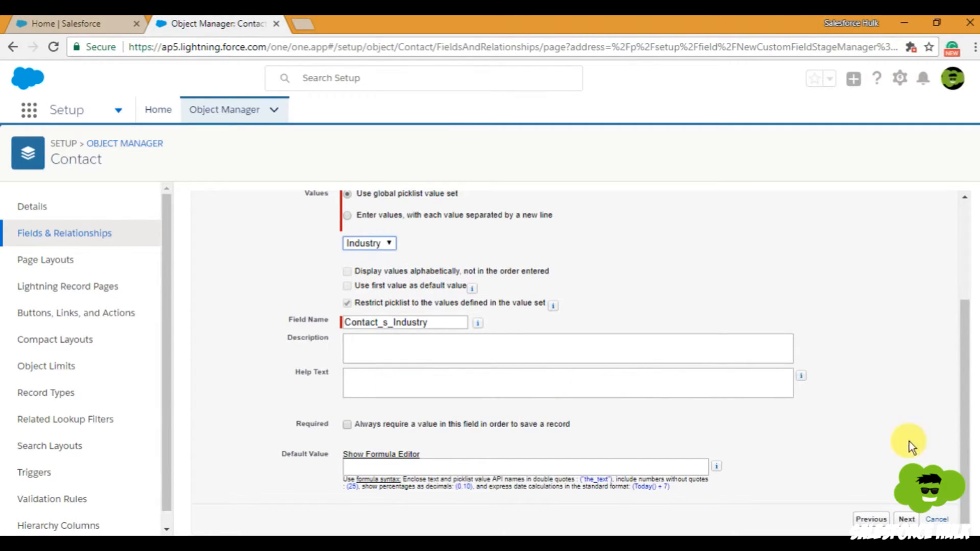
pyautogui.click(908, 516)
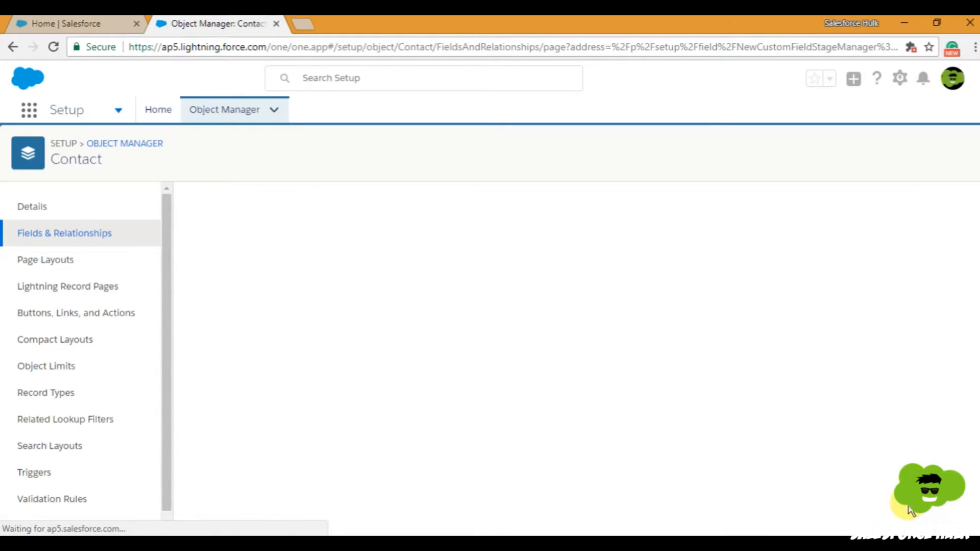
pyautogui.click(898, 287)
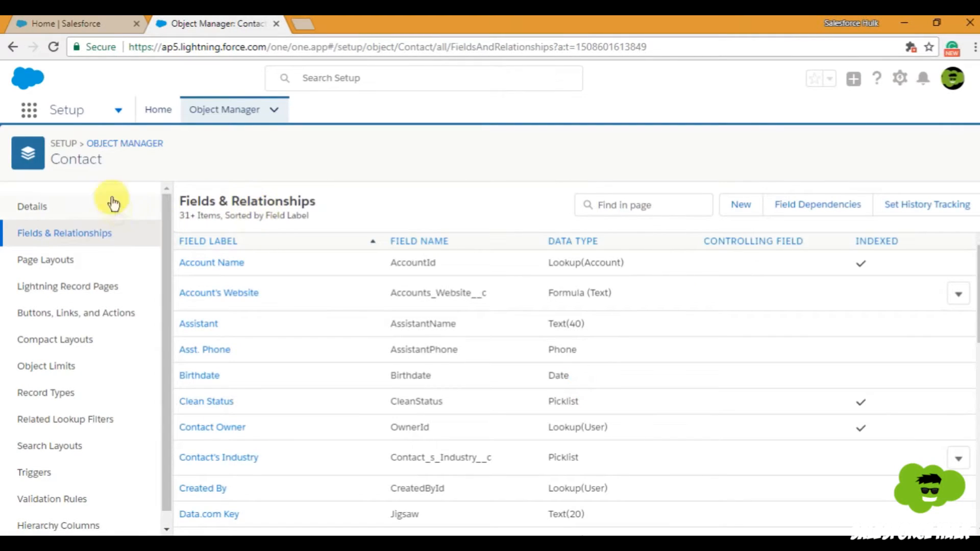
# Open the fields and relationships of the Case object in the Object Manager
pyautogui.click(227, 117)
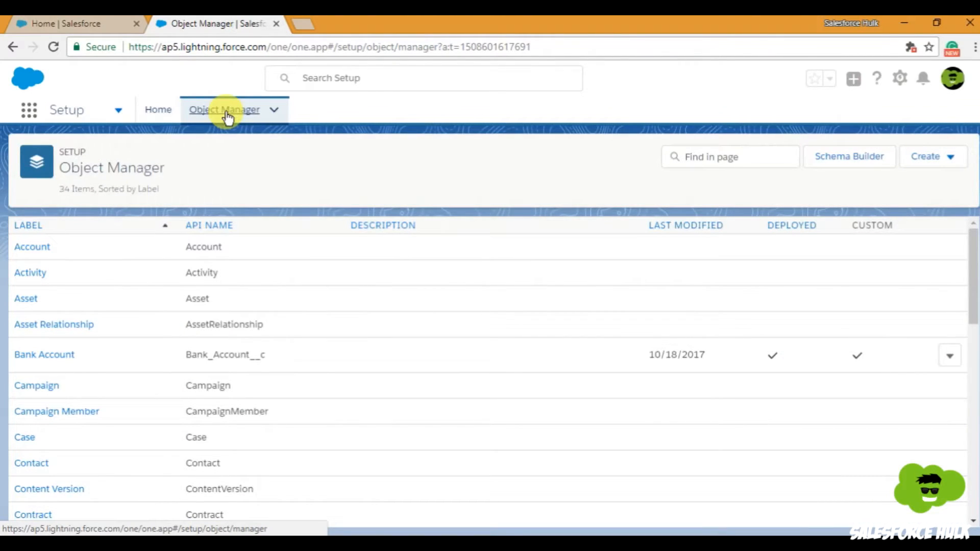
pyautogui.scroll(-3, 97, 306)
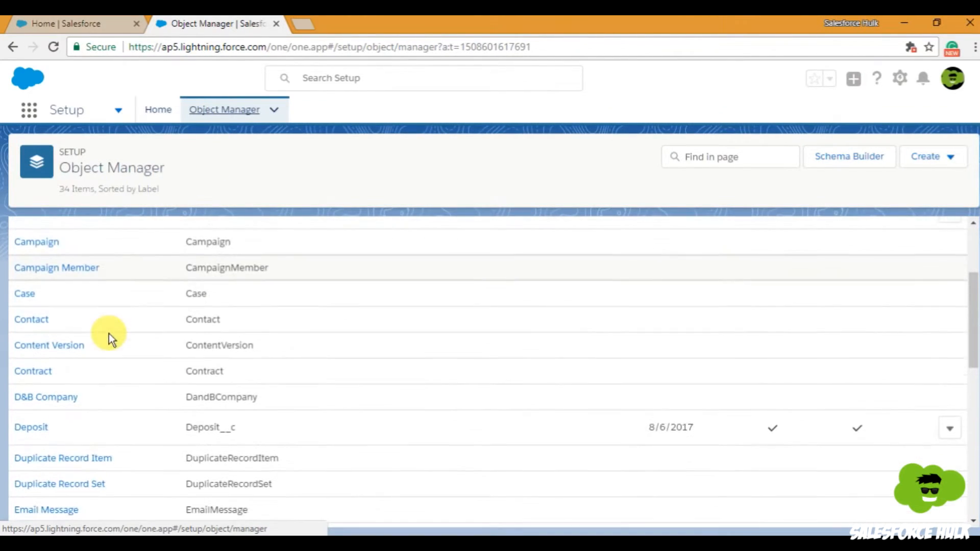
pyautogui.click(29, 297)
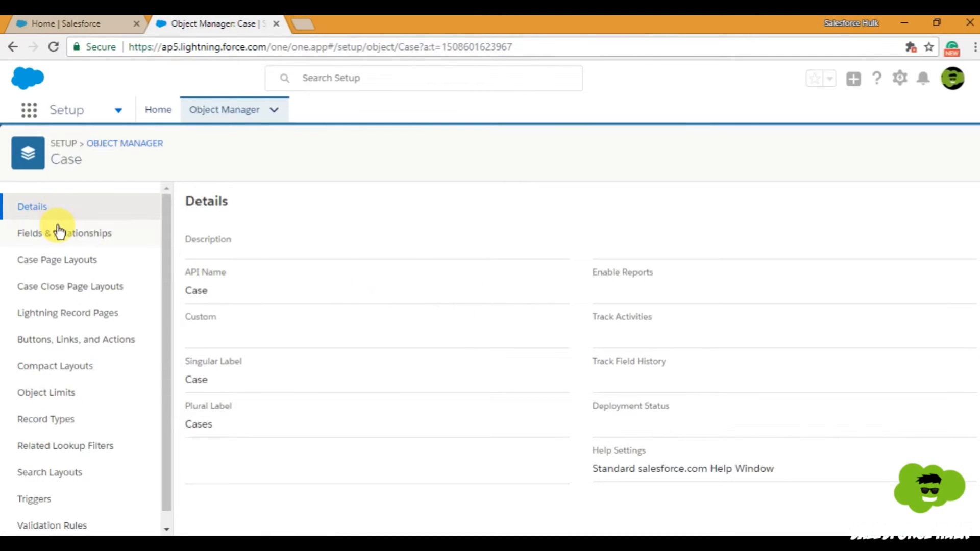
pyautogui.click(59, 232)
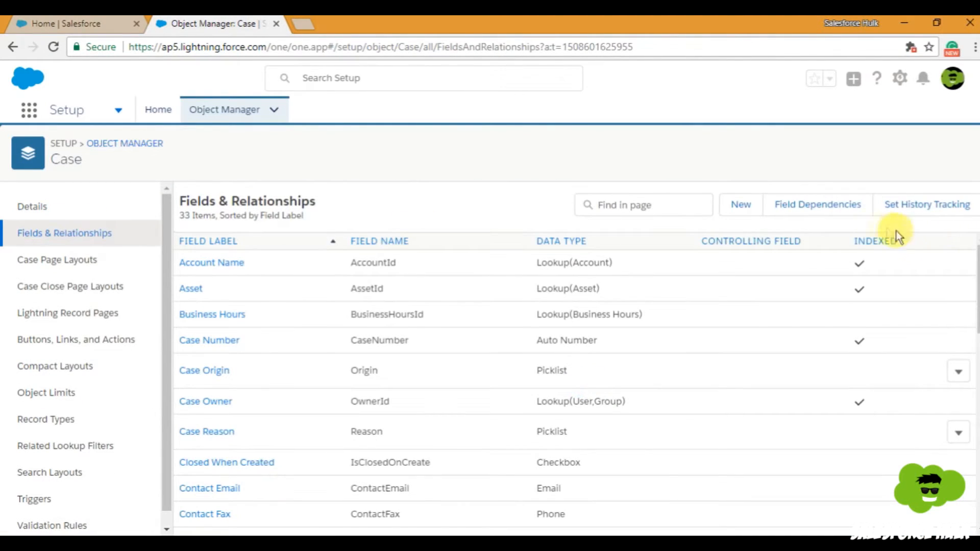
# Start a new custom field on Case with the Picklist data type and proceed to its details
pyautogui.click(740, 206)
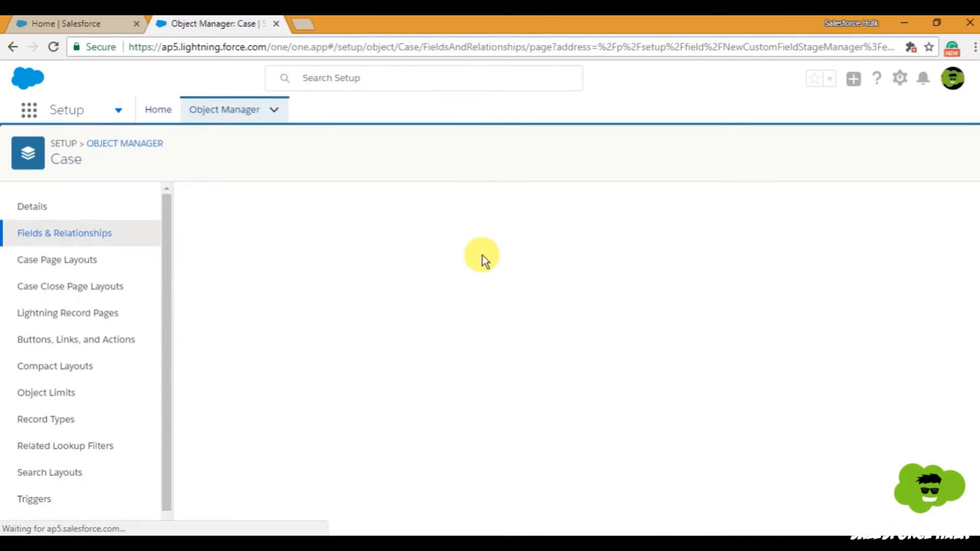
pyautogui.scroll(-4, 474, 257)
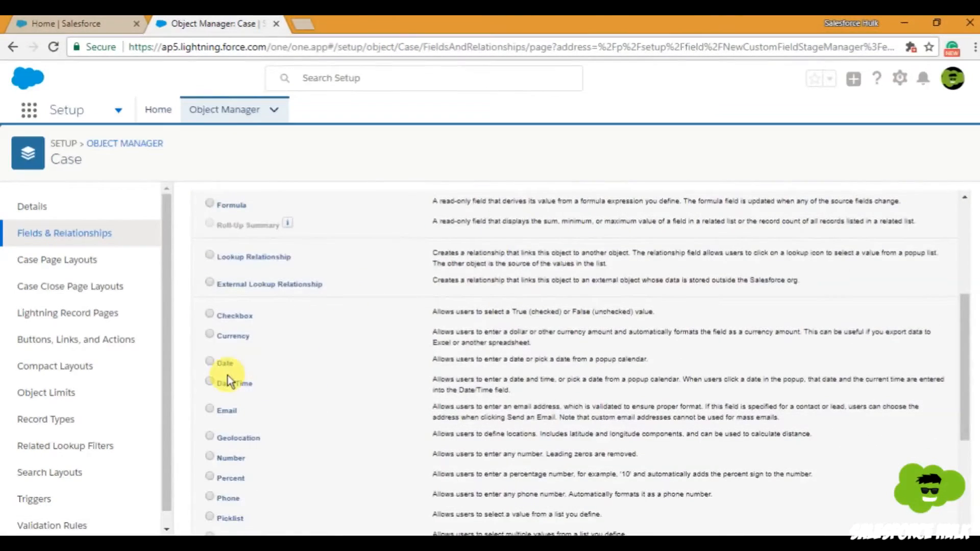
pyautogui.scroll(-3, 228, 375)
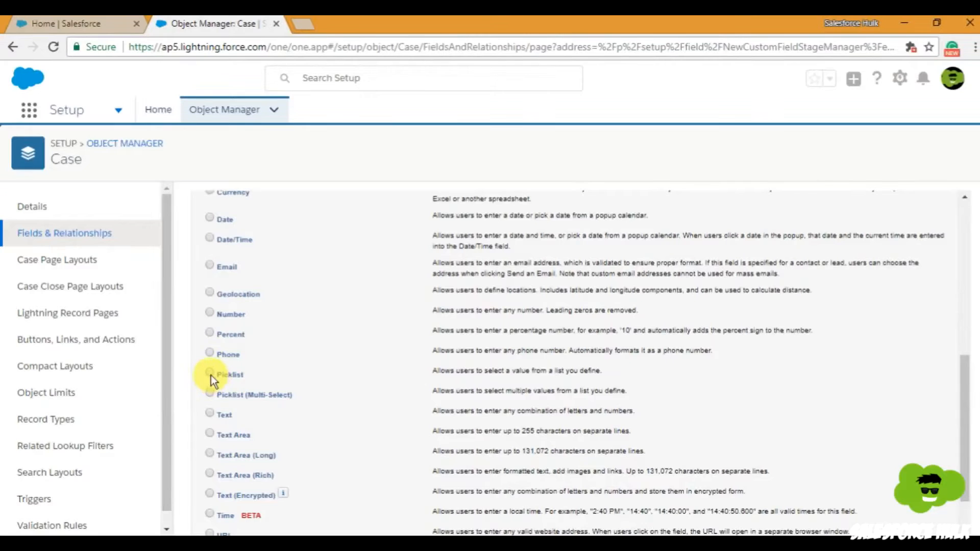
pyautogui.scroll(6, 905, 369)
pyautogui.click(901, 210)
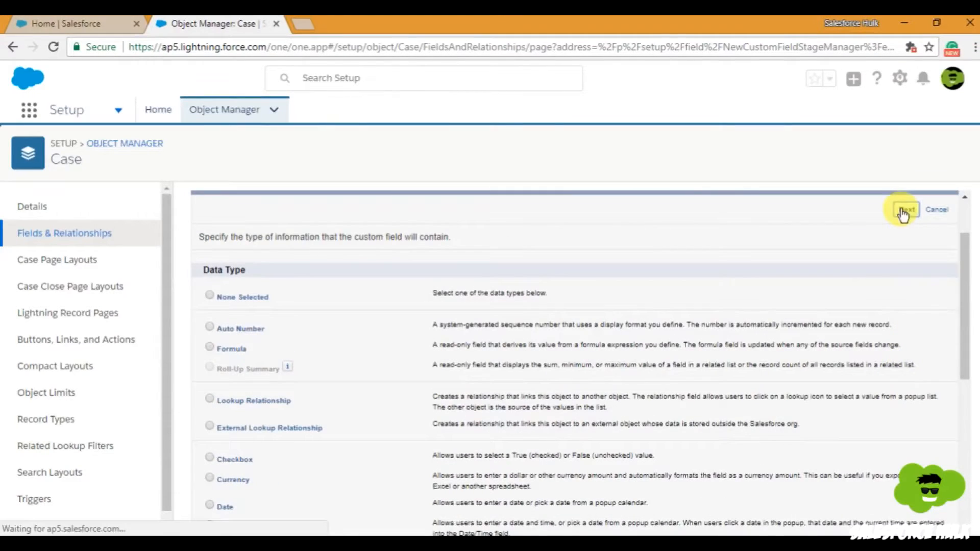
# Label the new Case field Industry and select the Industry global picklist value set as its source of values
pyautogui.click(414, 311)
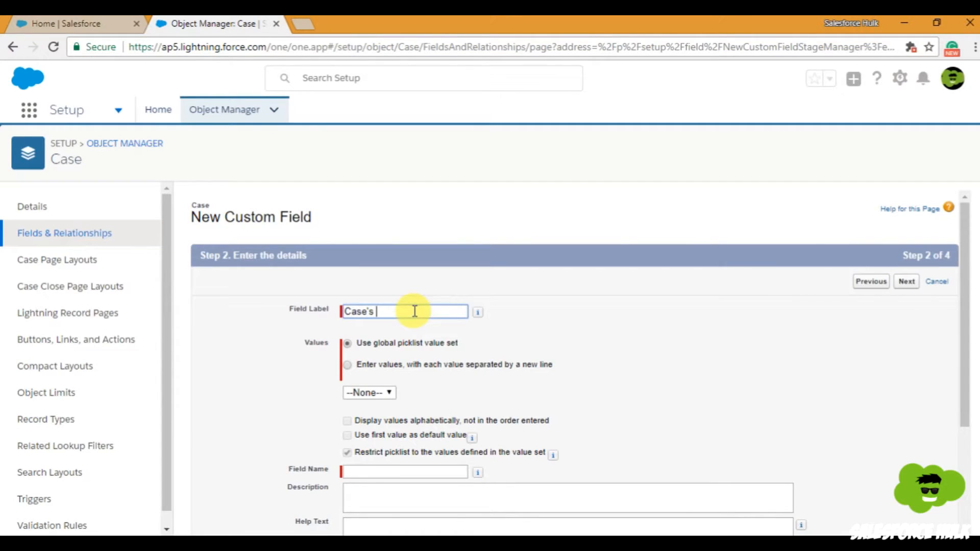
pyautogui.write('Industry')
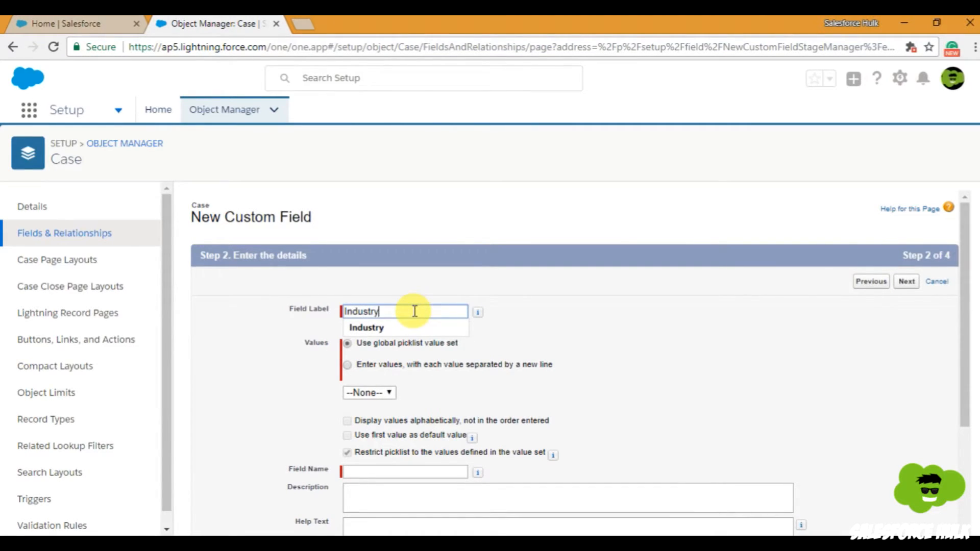
pyautogui.press('Down')
pyautogui.press('Return')
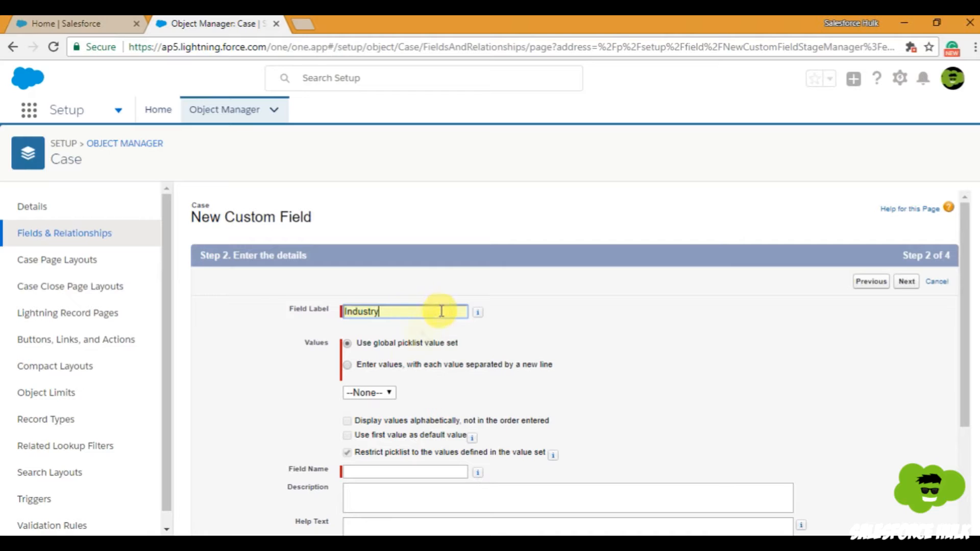
pyautogui.click(392, 392)
pyautogui.click(362, 418)
pyautogui.scroll(-3, 737, 332)
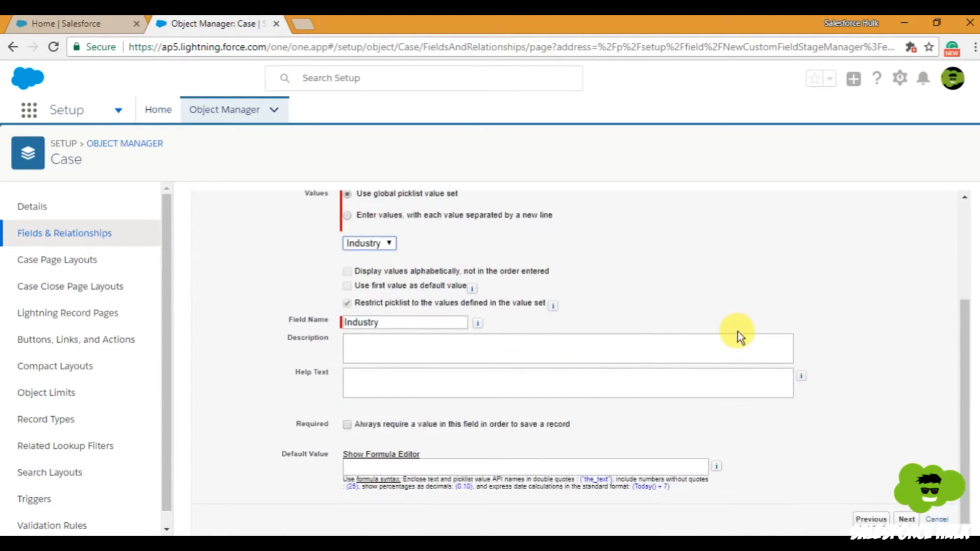
pyautogui.scroll(3, 737, 332)
# Accept the default field-level security and page layouts for the Case Industry field and save it
pyautogui.click(905, 277)
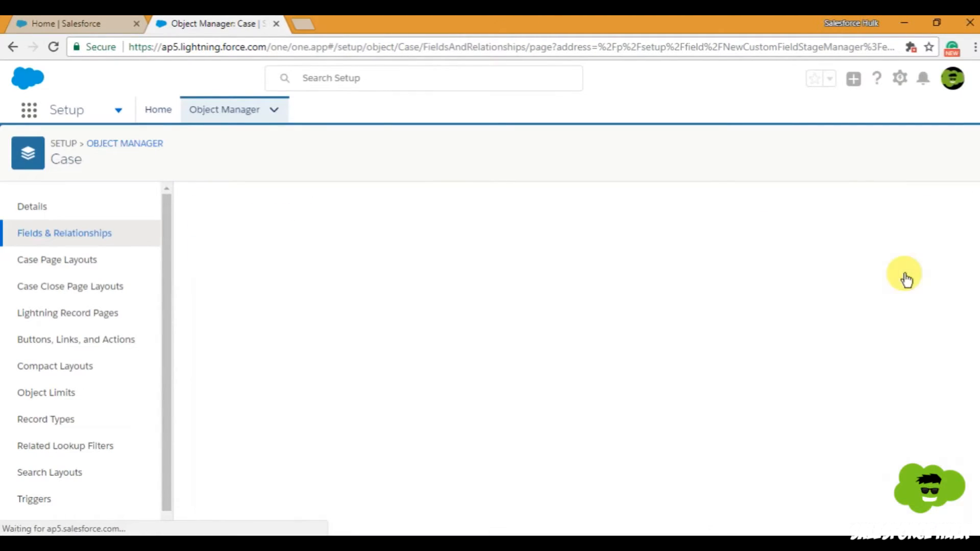
pyautogui.click(906, 284)
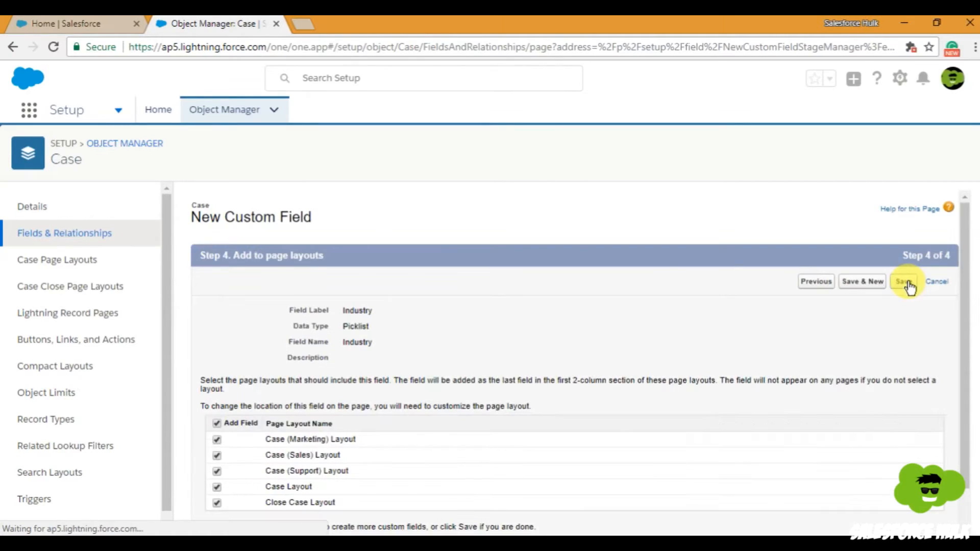
pyautogui.click(907, 286)
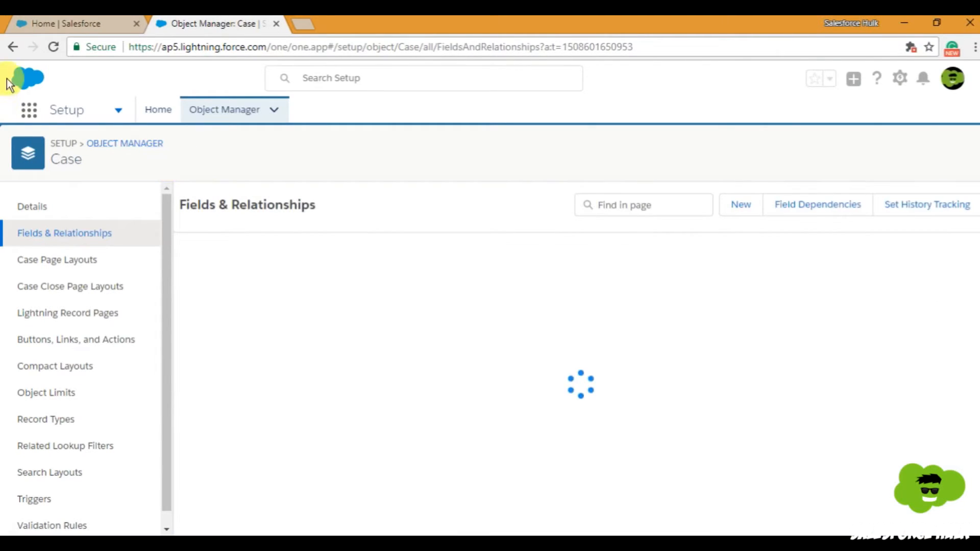
# Switch to the Sales app and open its Contacts list
pyautogui.click(28, 115)
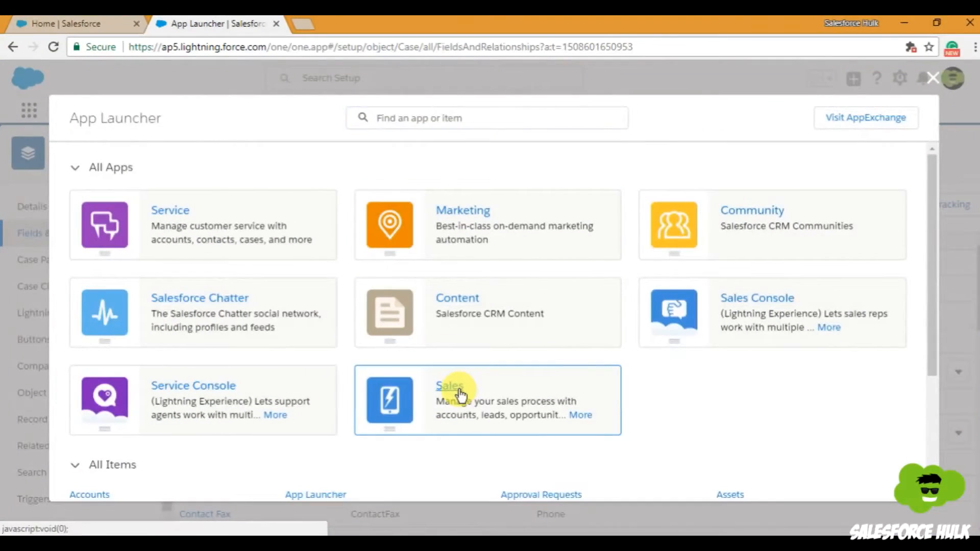
pyautogui.click(459, 391)
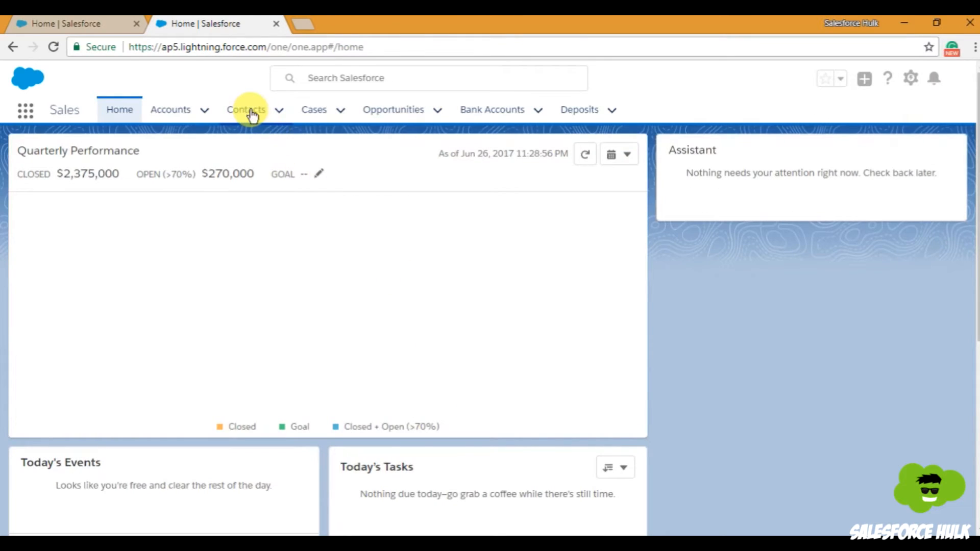
pyautogui.click(250, 114)
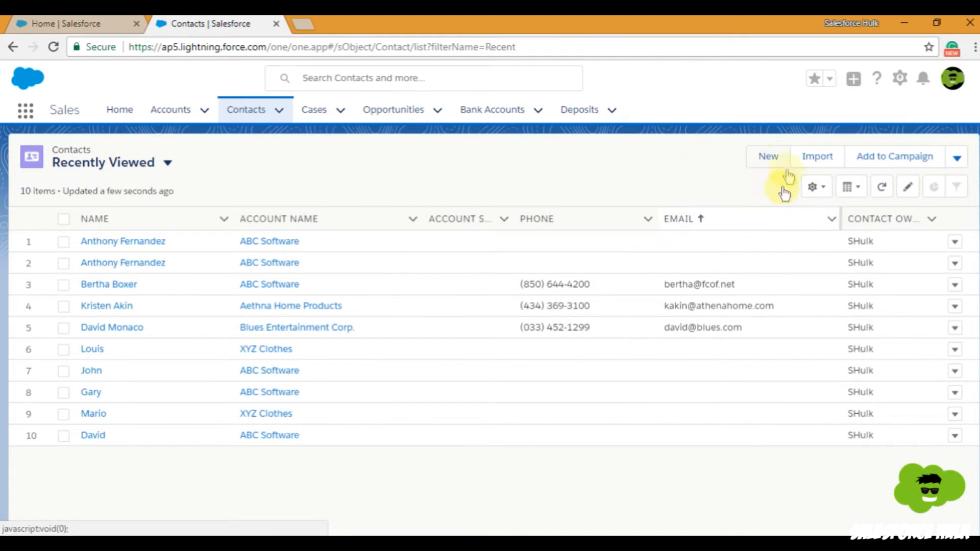
# Start a new contact, examine the values offered by its Contact's Industry picklist, and close the form without saving
pyautogui.click(774, 163)
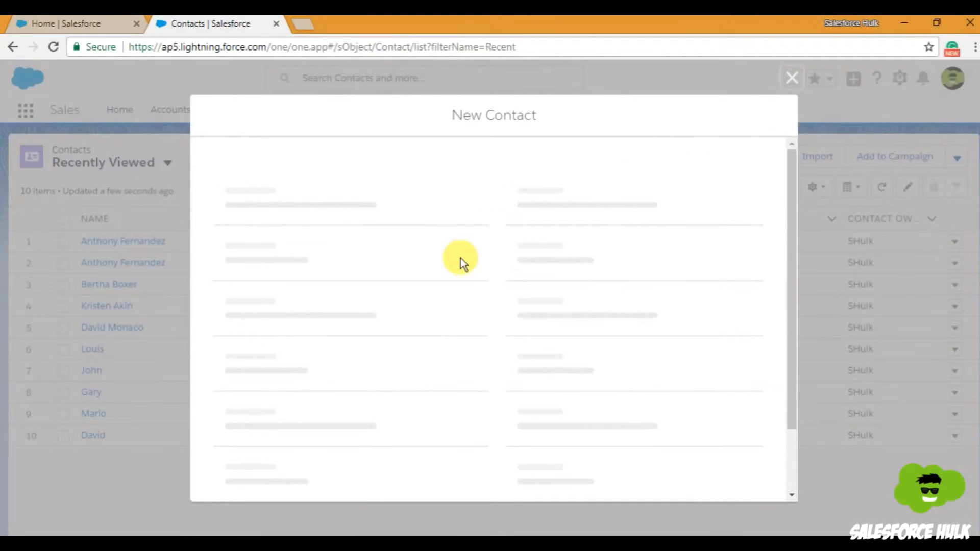
pyautogui.scroll(-5, 460, 259)
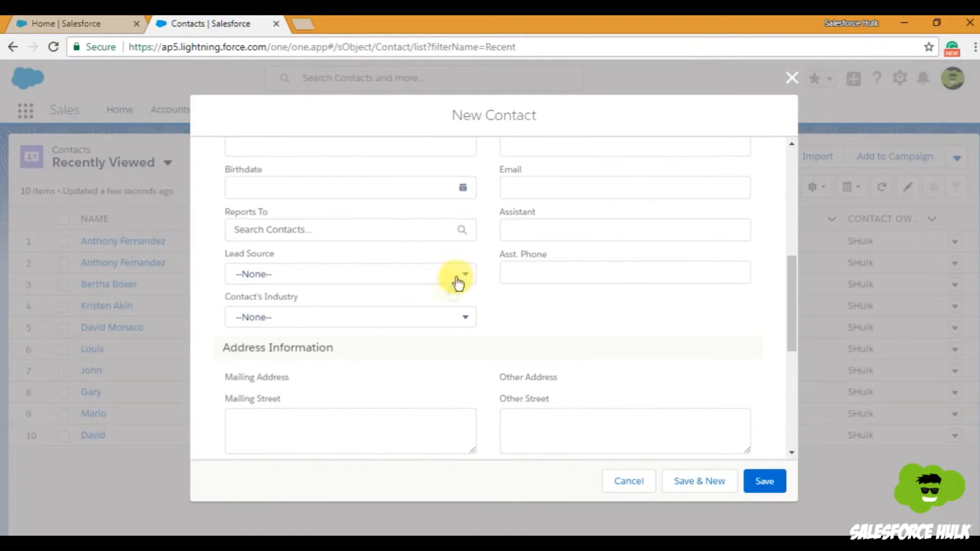
pyautogui.click(438, 321)
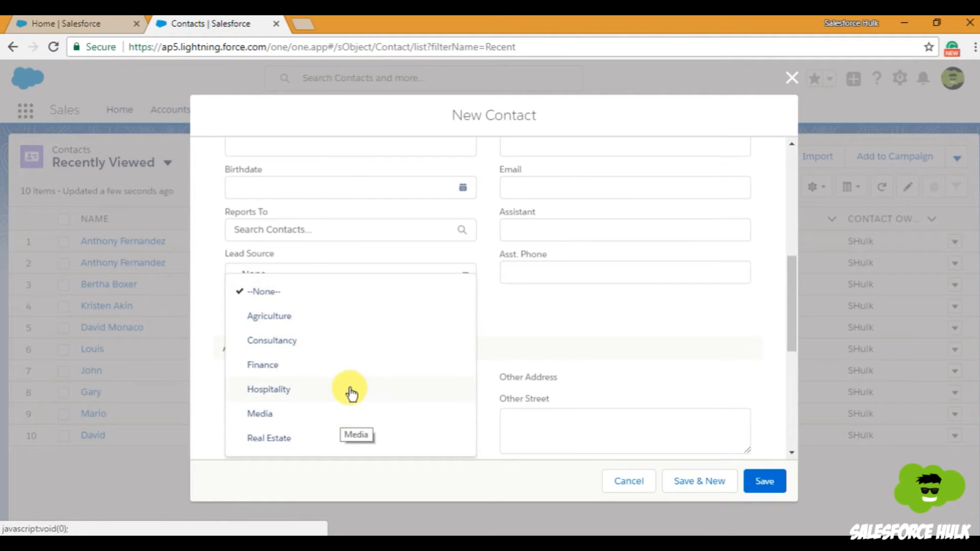
pyautogui.click(792, 77)
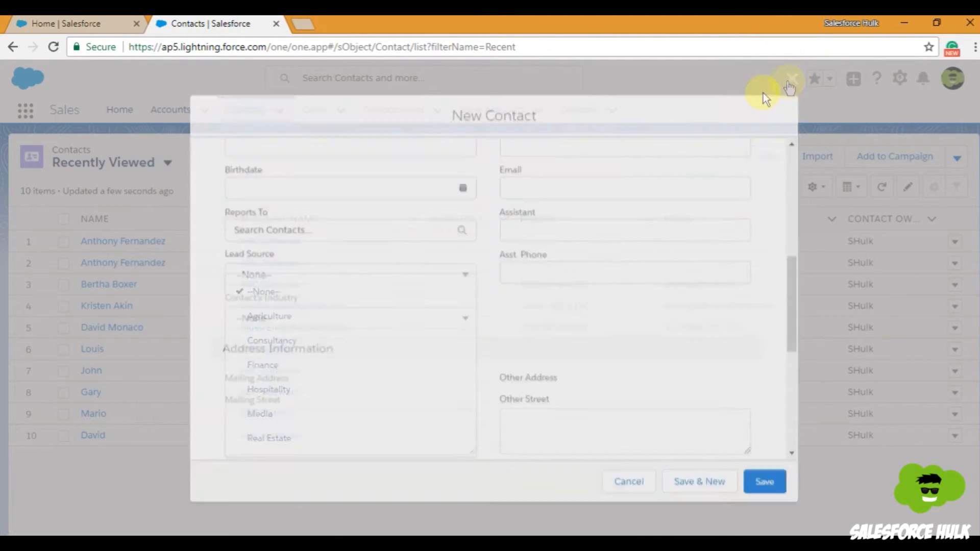
# Start a new case, examine the values offered by its Industry picklist, and try to save the record
pyautogui.click(313, 109)
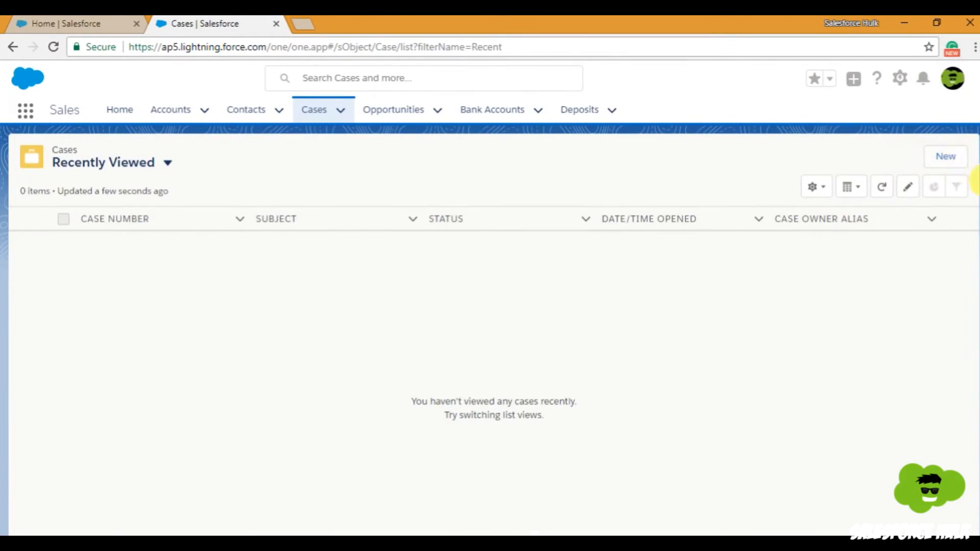
pyautogui.click(949, 156)
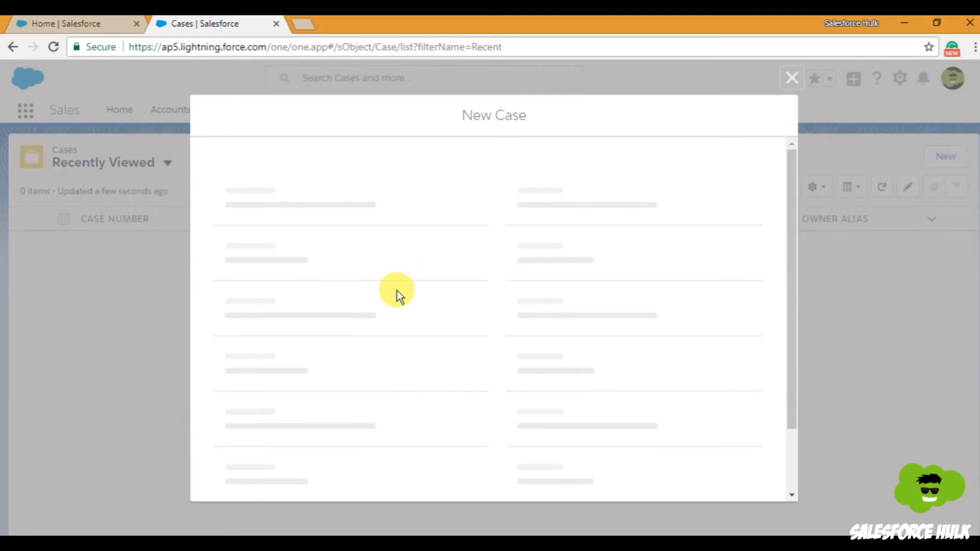
pyautogui.scroll(-5, 397, 291)
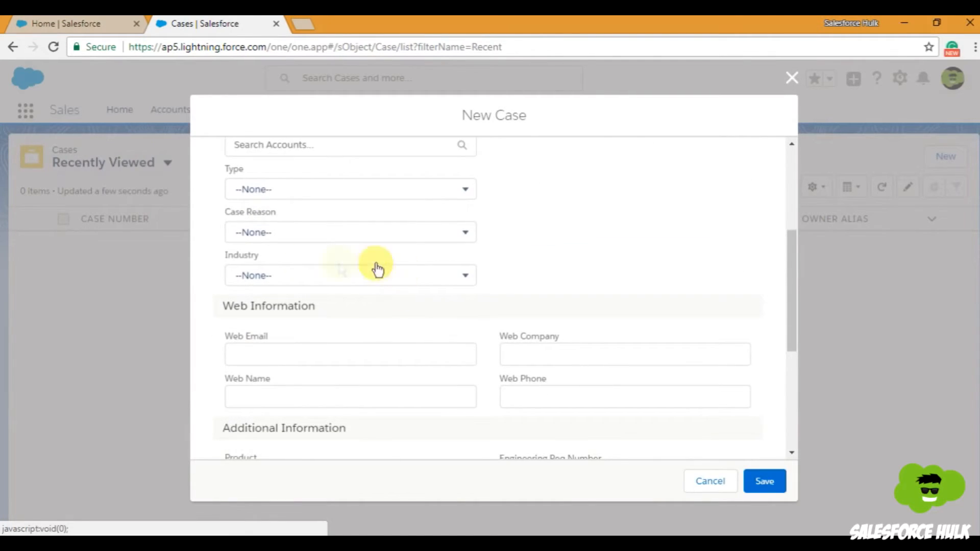
pyautogui.click(461, 284)
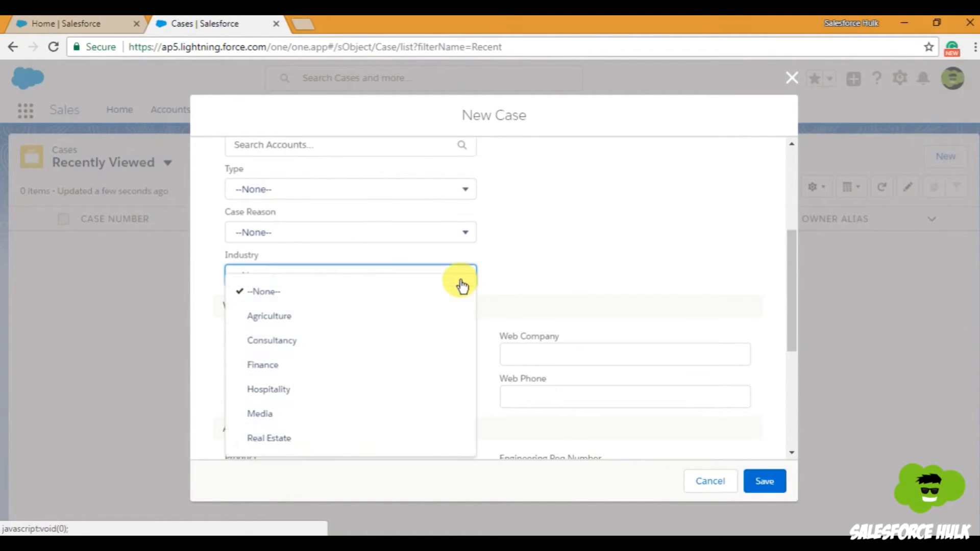
pyautogui.scroll(-4, 357, 332)
pyautogui.scroll(2, 357, 221)
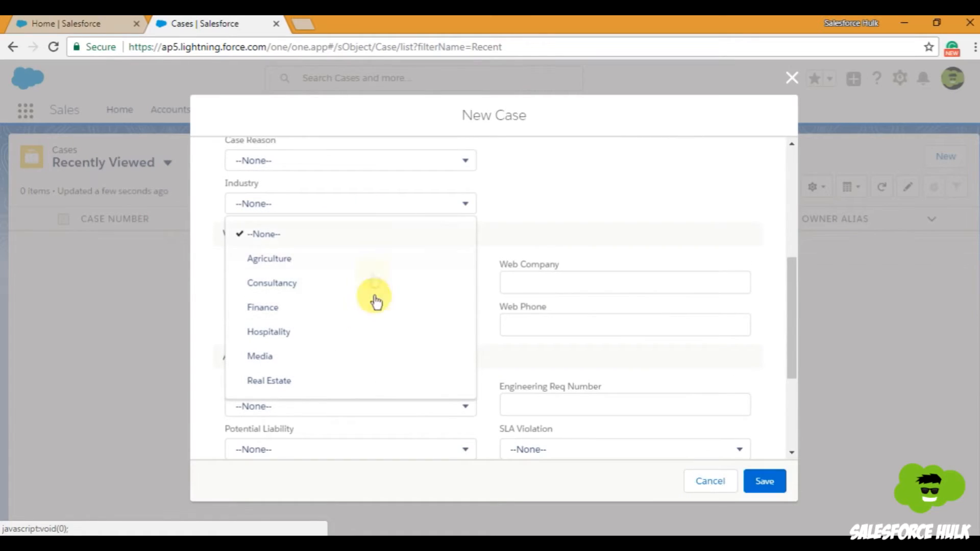
pyautogui.click(759, 482)
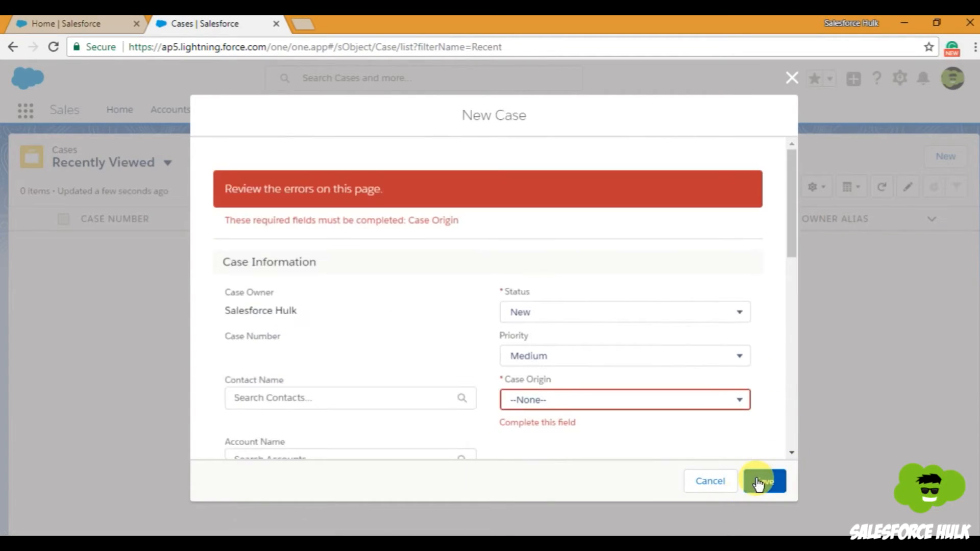